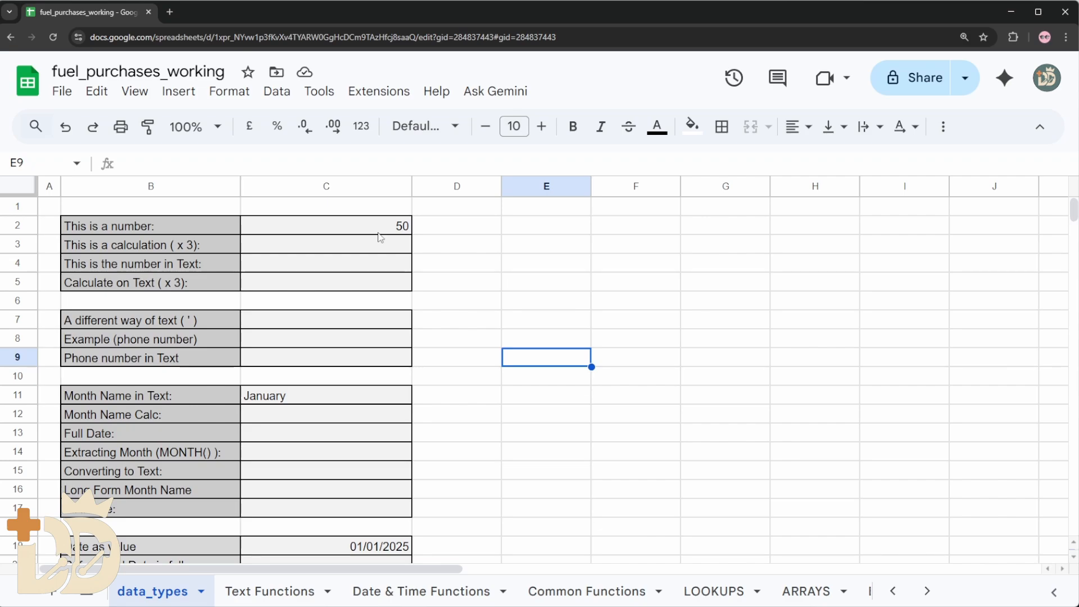
Enter the formula =C2*3 in cell C3 to multiply the number by three
click(352, 226)
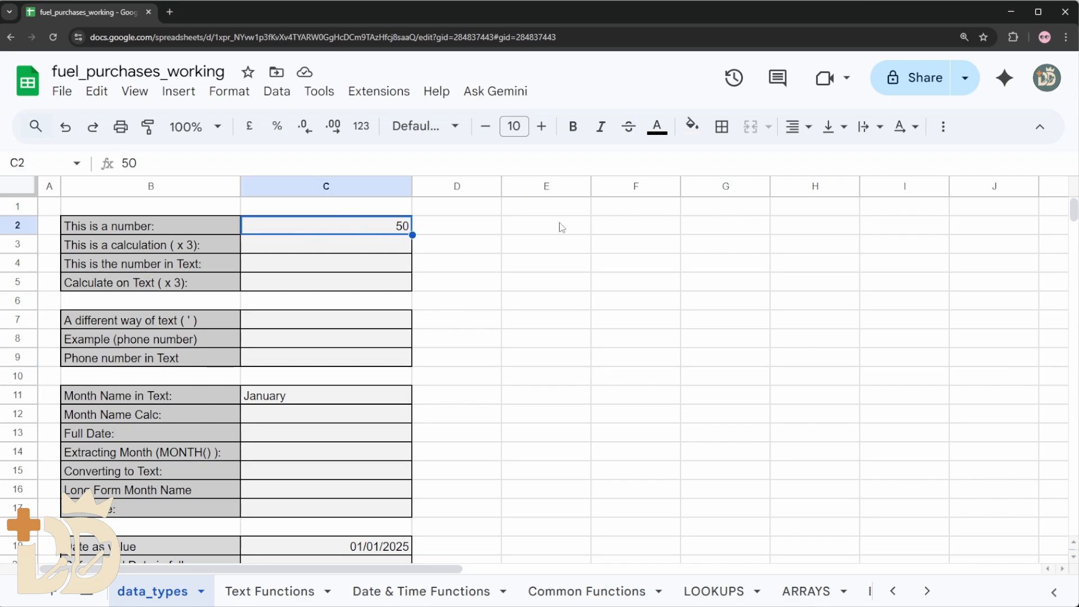
click(374, 248)
click(236, 162)
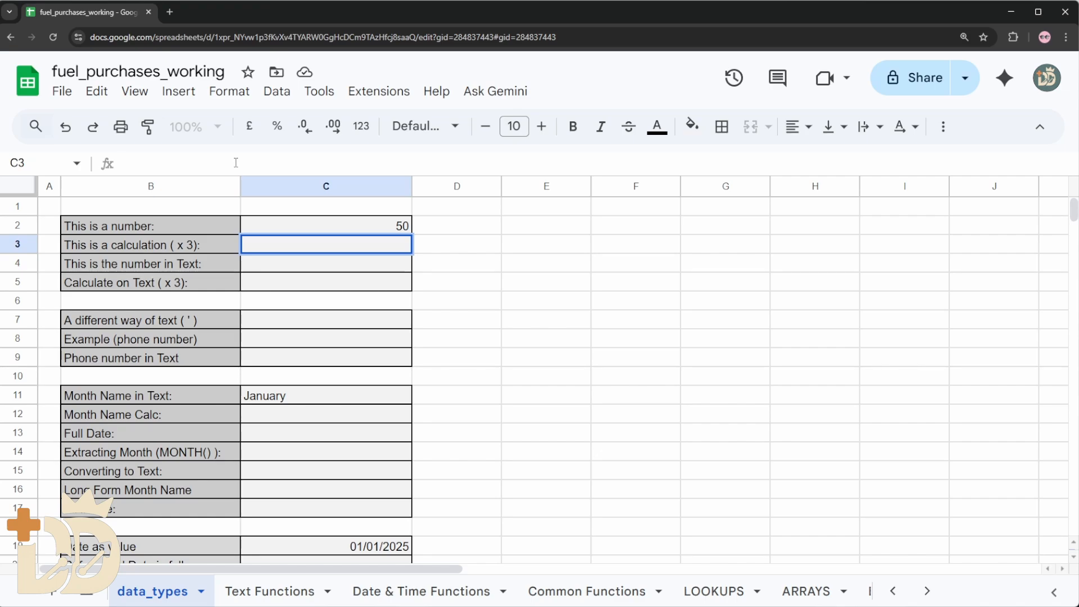
text(=)
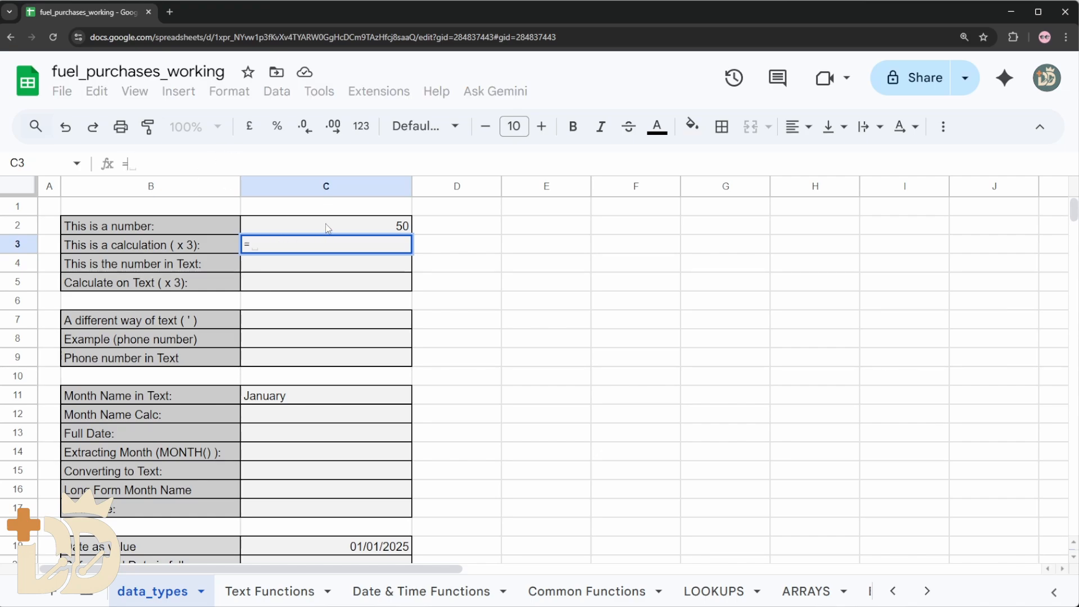
click(396, 226)
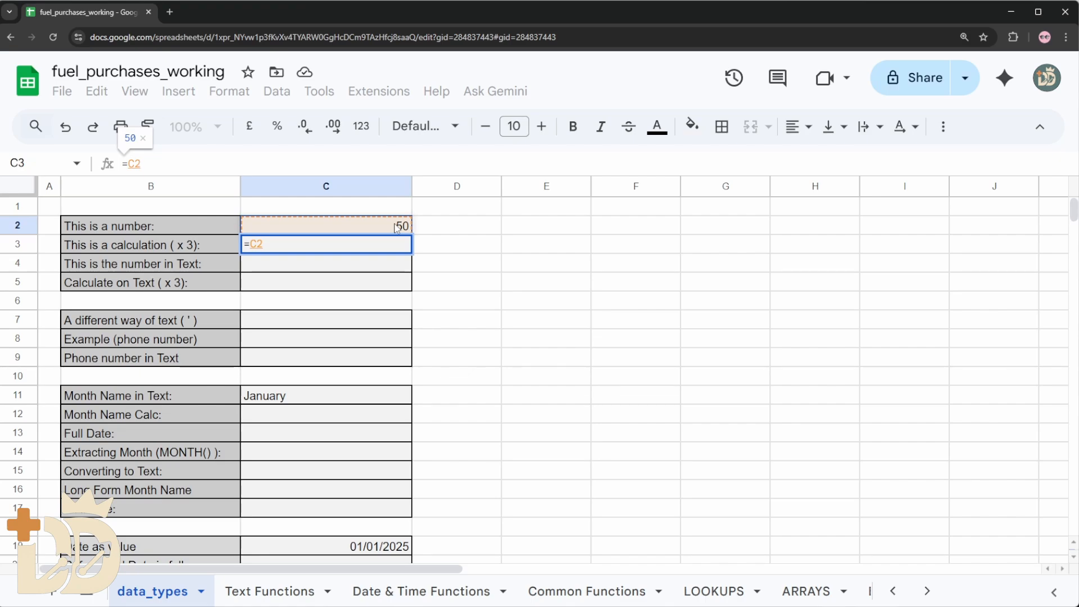
text(*)
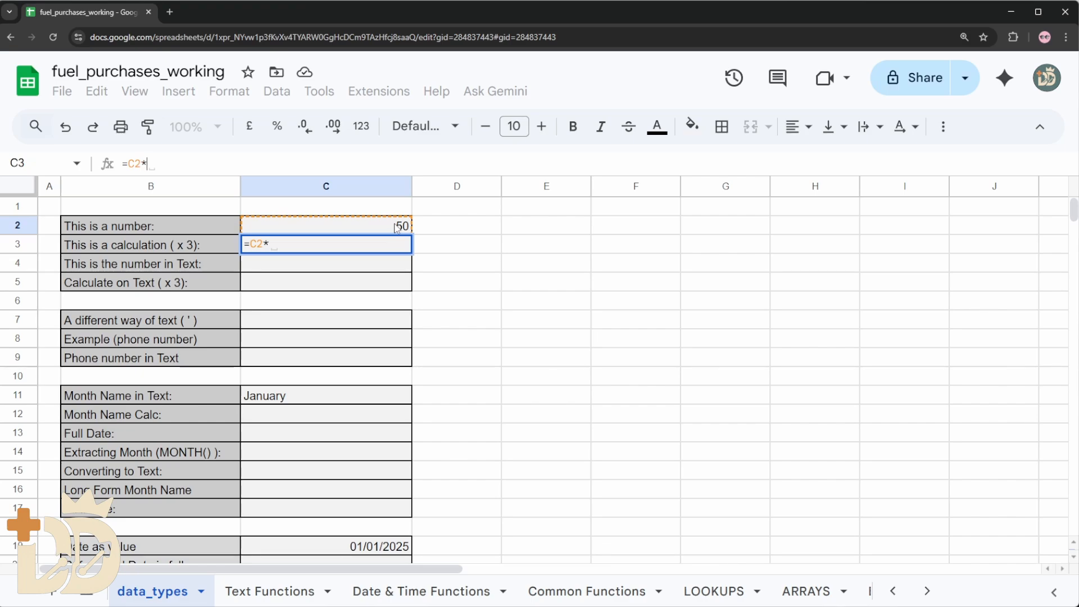
text(3)
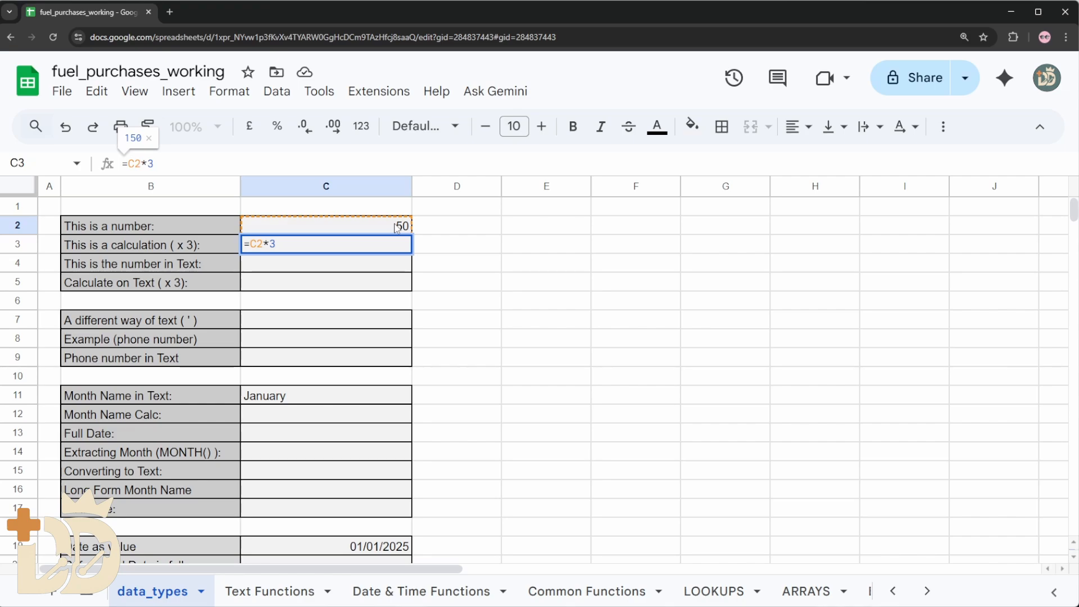
key(Return)
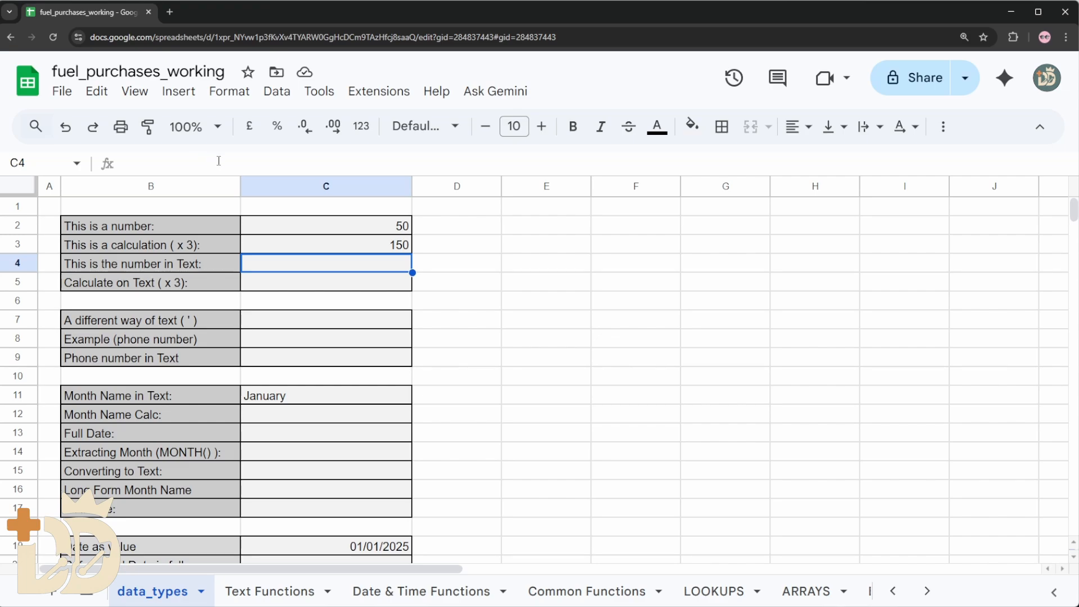
Convert the number to text in cell C4 with the formula =TEXT(C2, 0)
text(=)
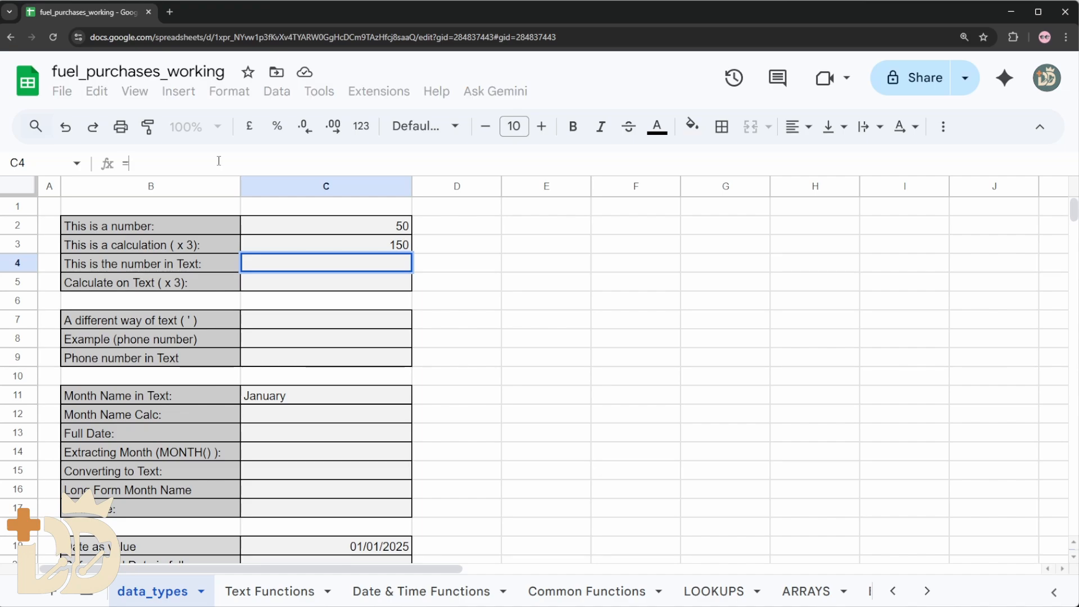
text(TEXT()
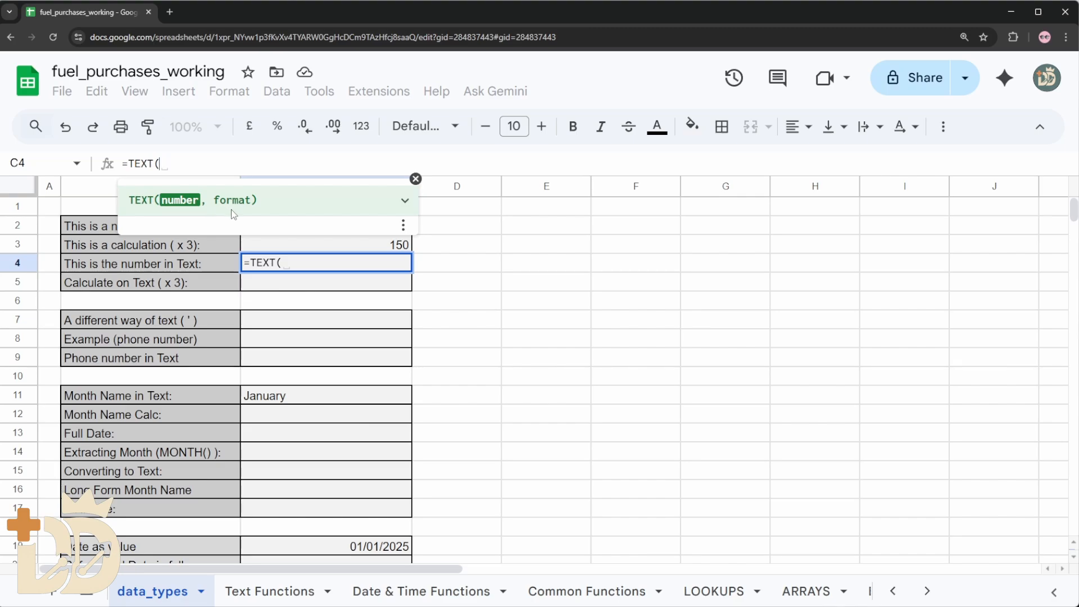
text(C)
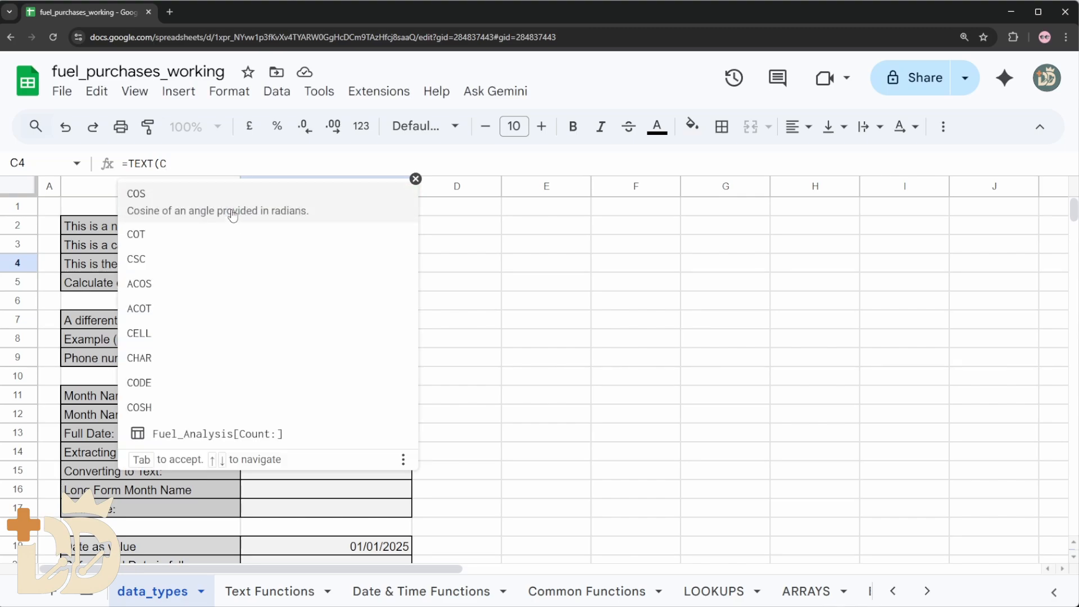
text(2)
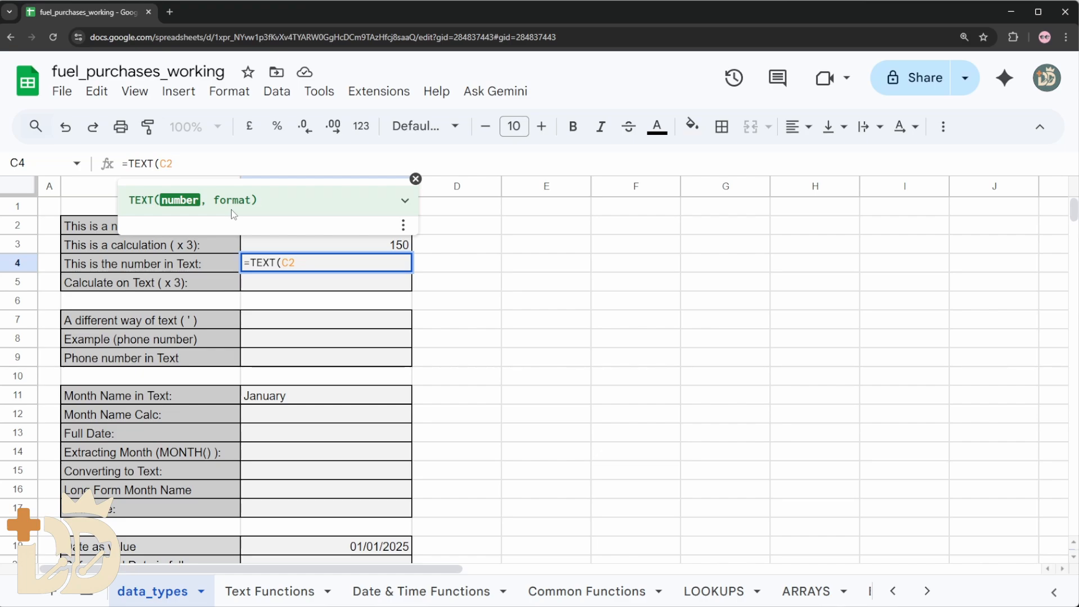
text(,)
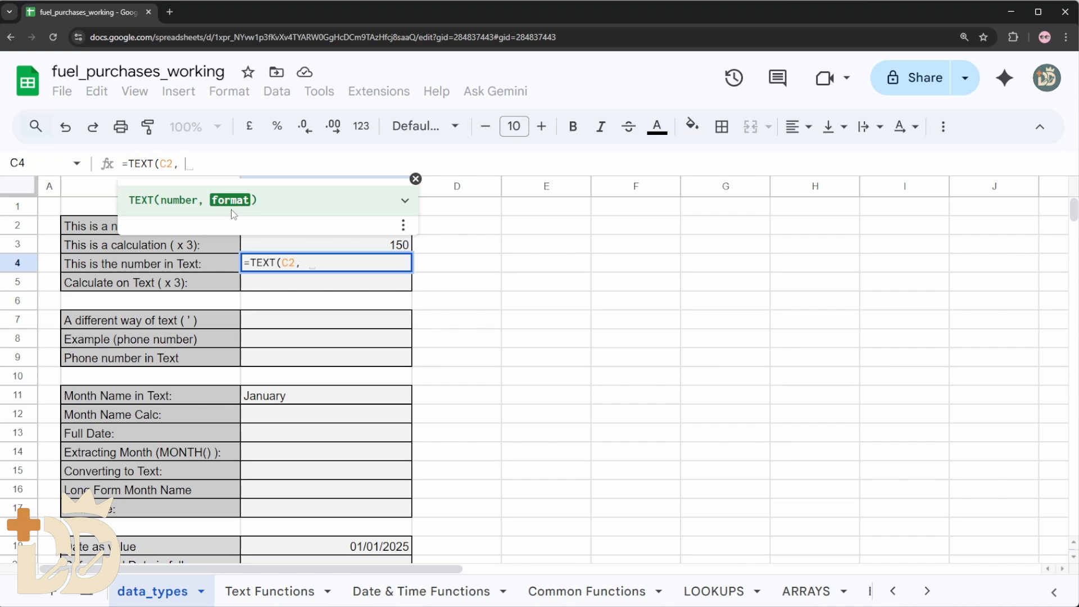
text(0)
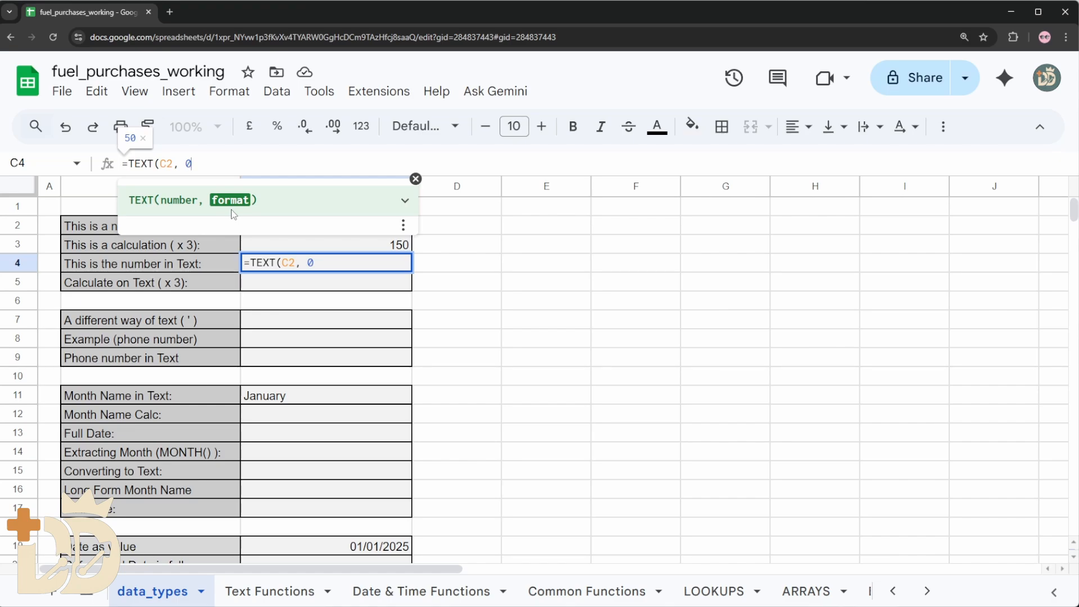
text())
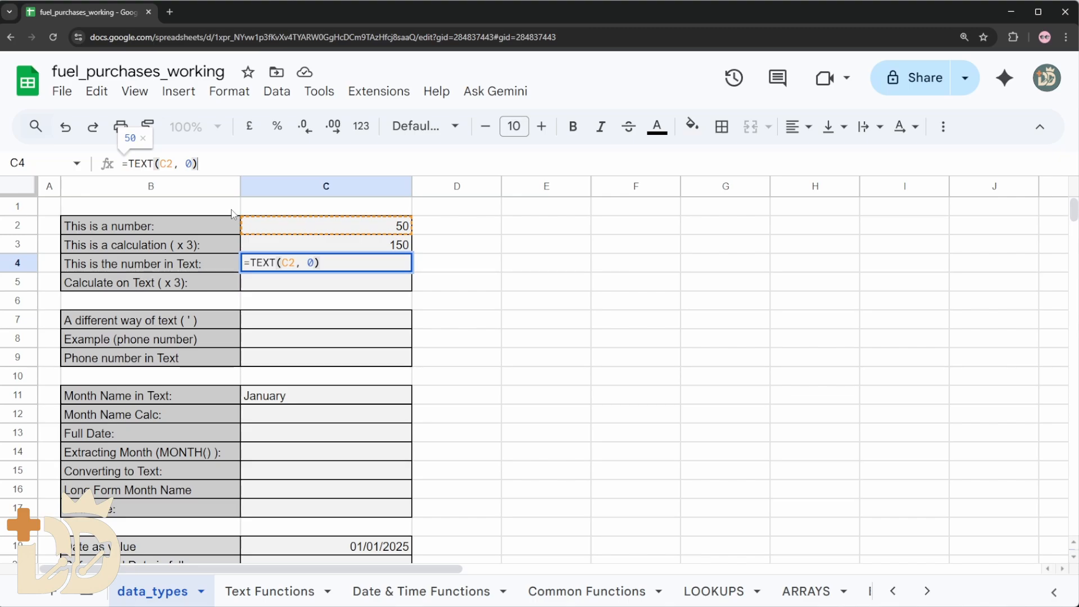
key(Return)
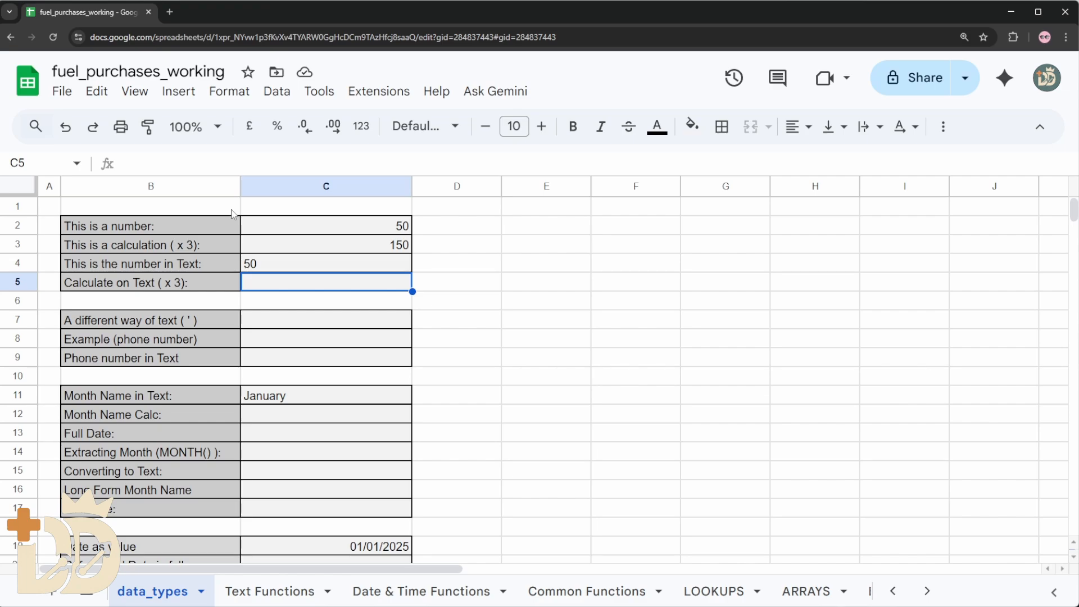
Enter the formula =C4*3 in cell C5 to multiply the text version of the number by three
click(285, 266)
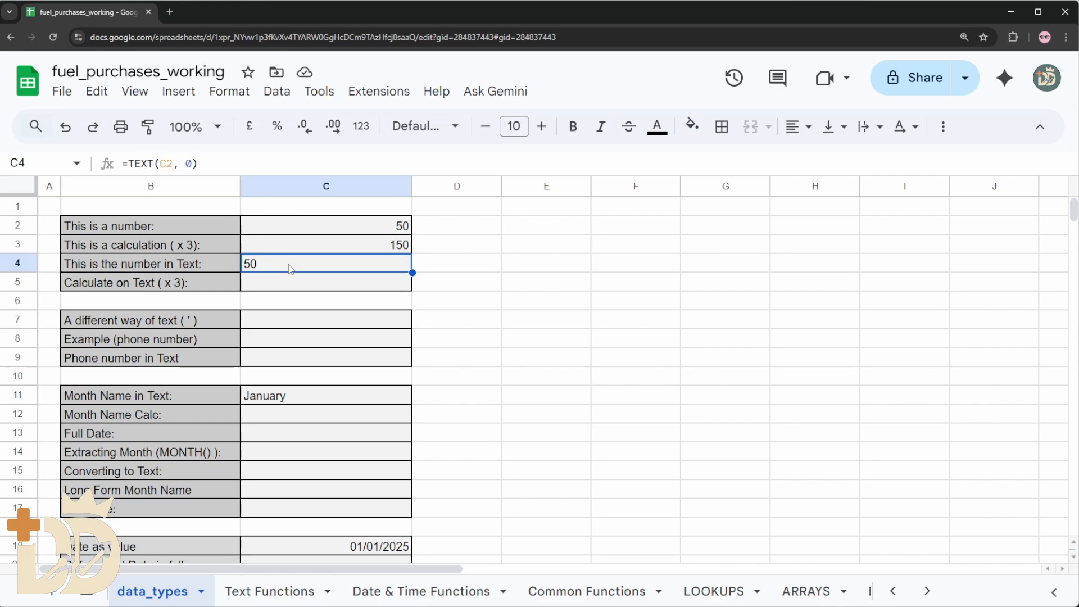
click(295, 284)
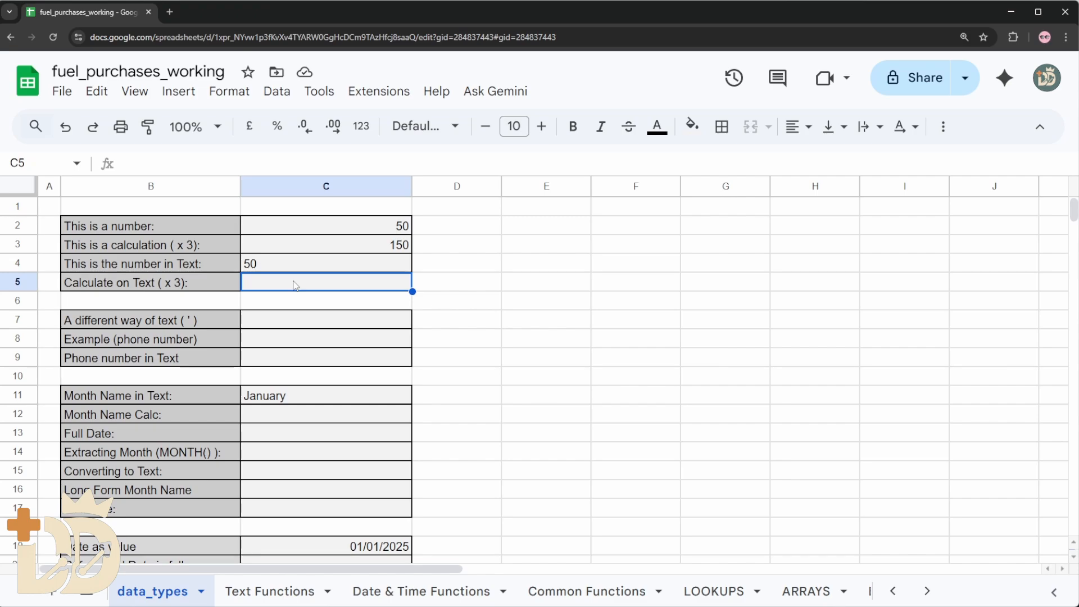
text(=C4)
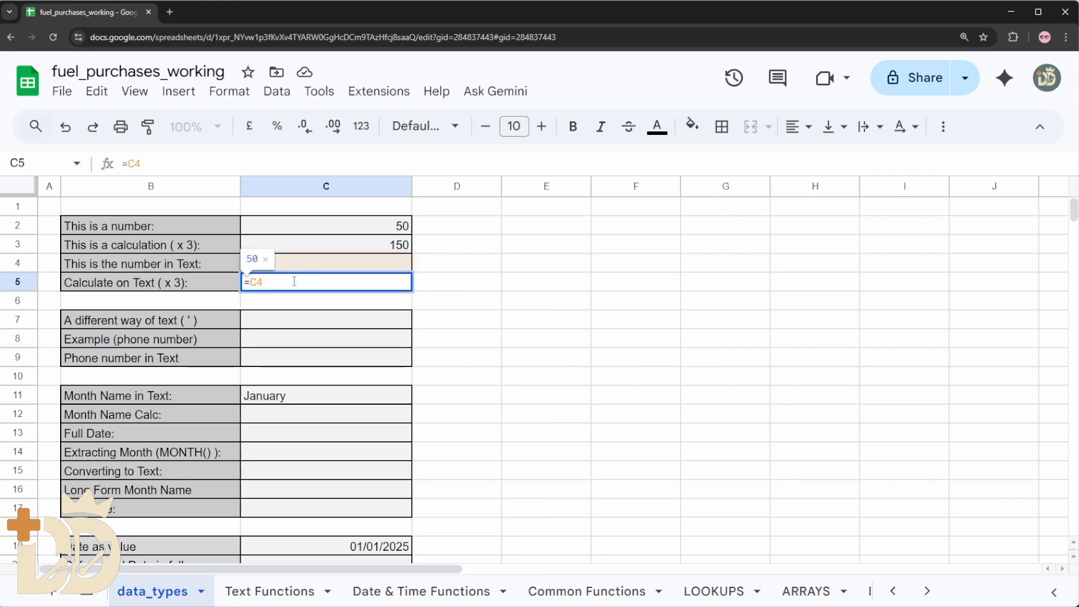
text(*3)
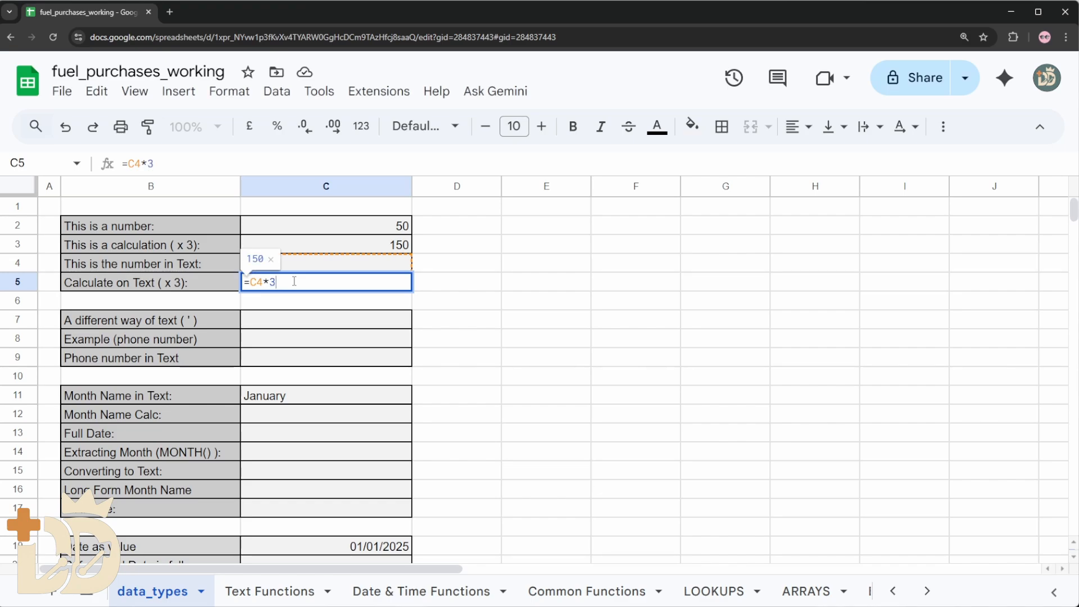
key(Return)
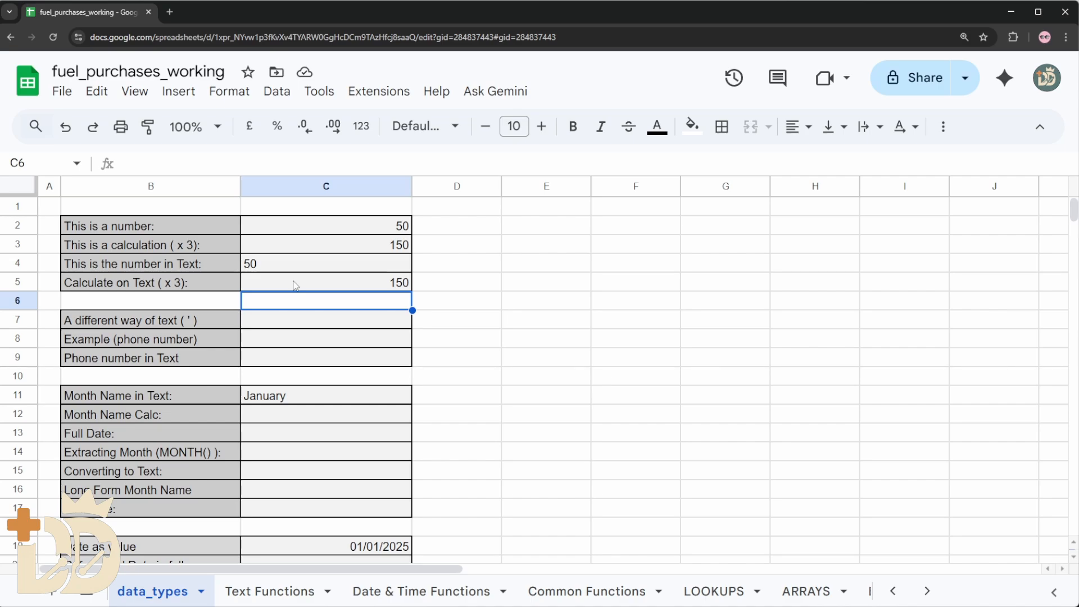
Store 50 as text in cell C7 with a leading apostrophe ('50) and review the cell's content
key(Down)
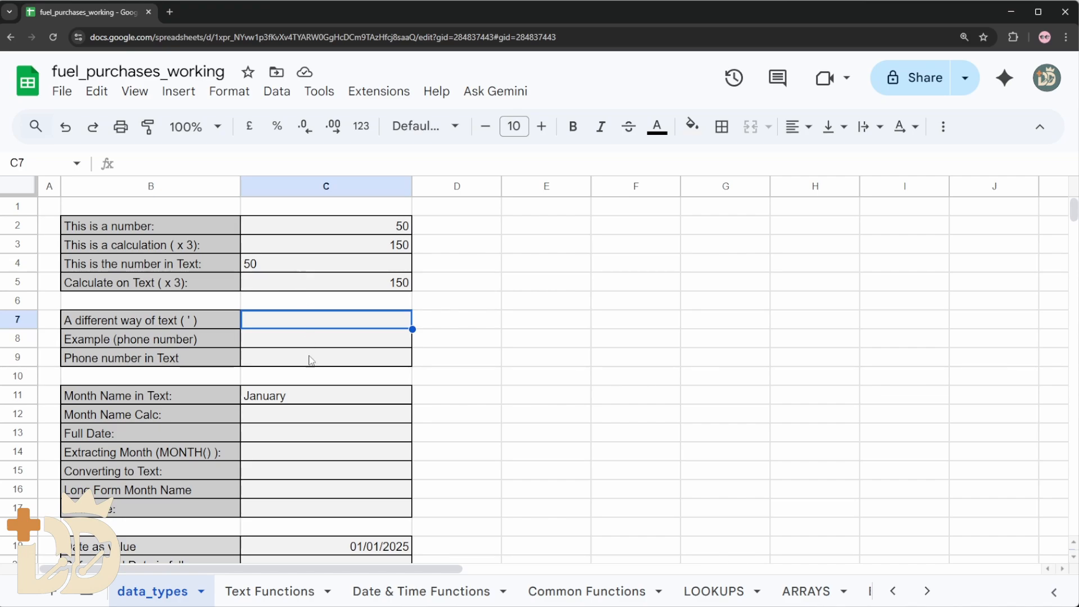
click(311, 339)
click(314, 324)
click(313, 243)
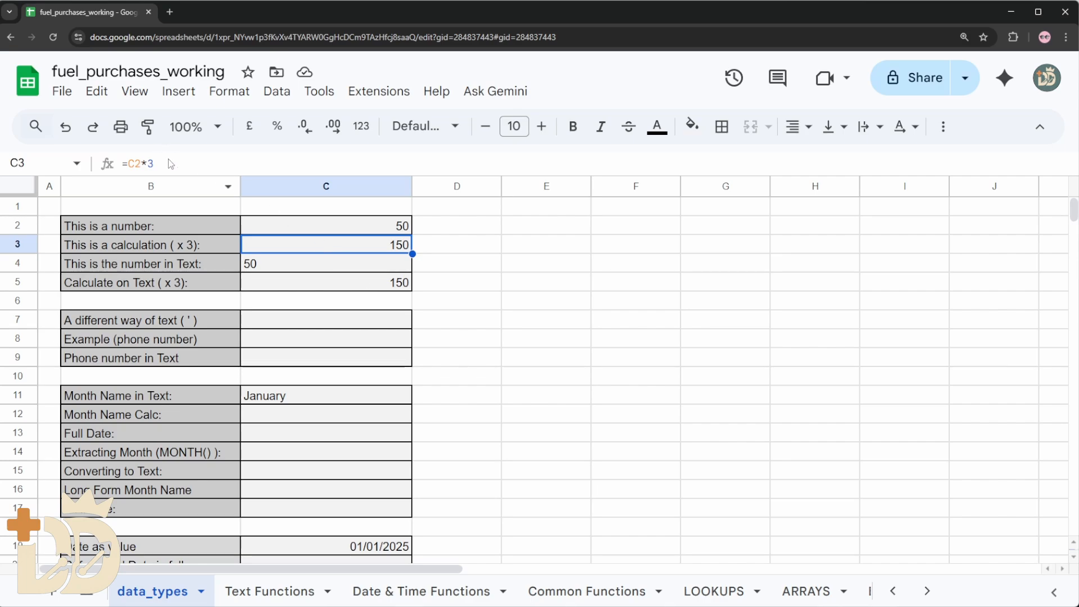
click(289, 268)
click(315, 325)
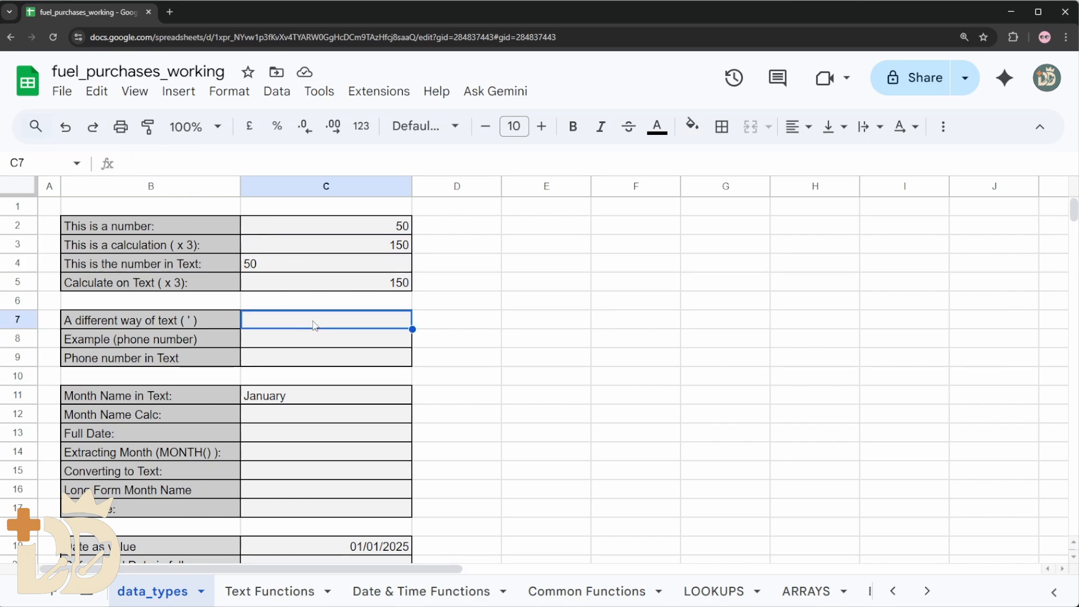
text(')
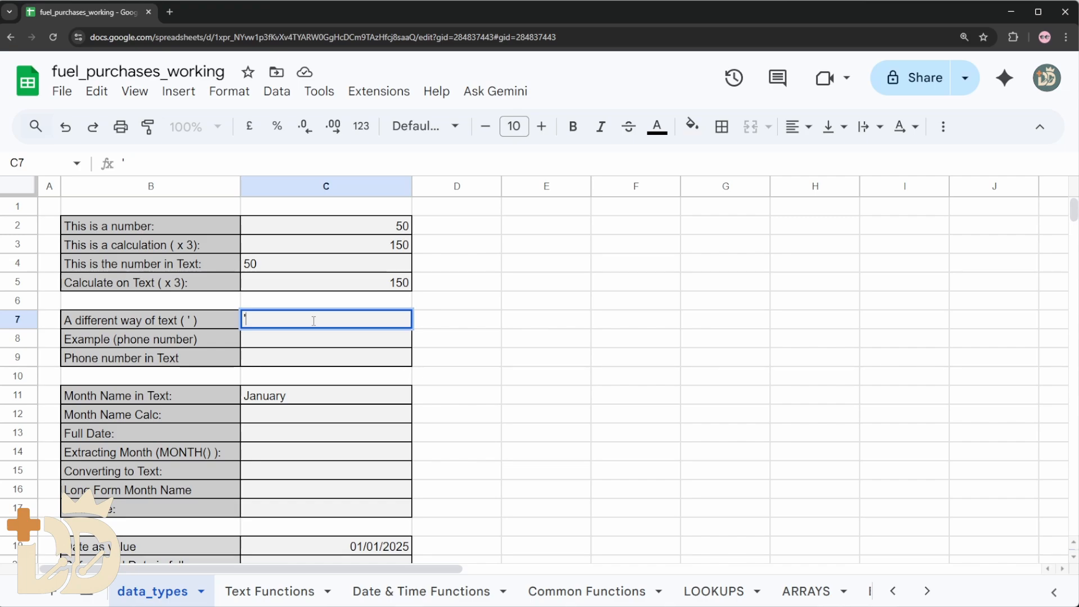
text(50)
key(Return)
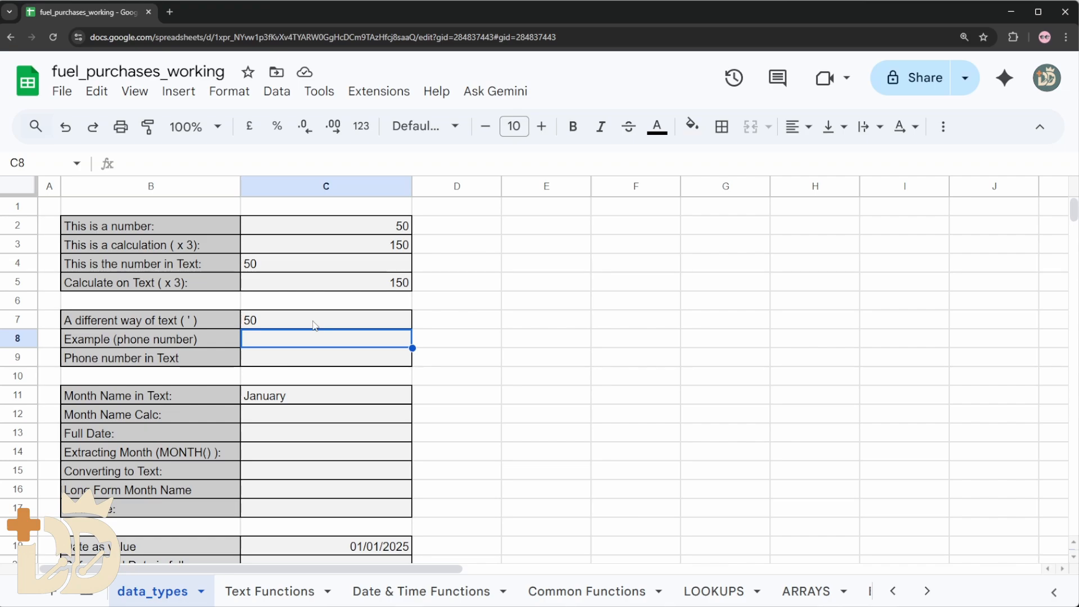
key(Up)
key(Down)
click(313, 321)
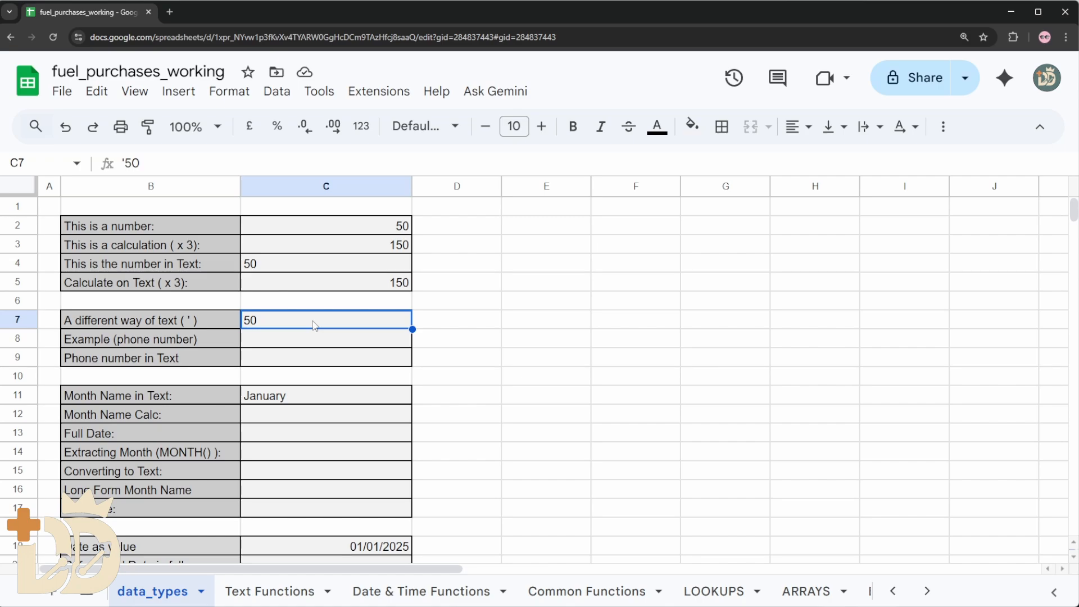
Enter the example phone number with its leading zero as a plain number in cell C8
key(Down)
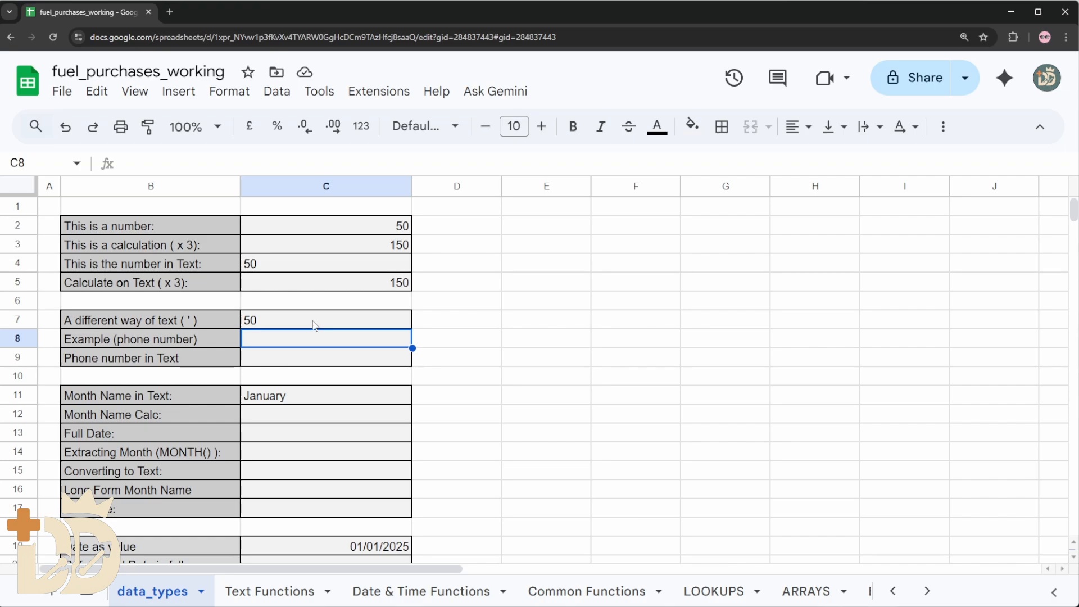
text(0)
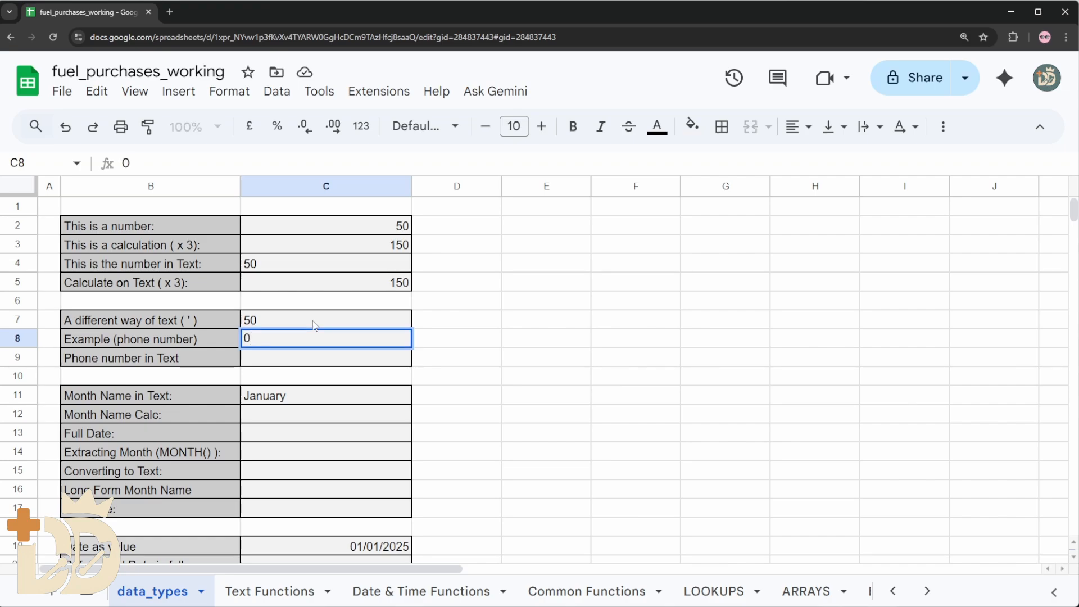
text(7777123456)
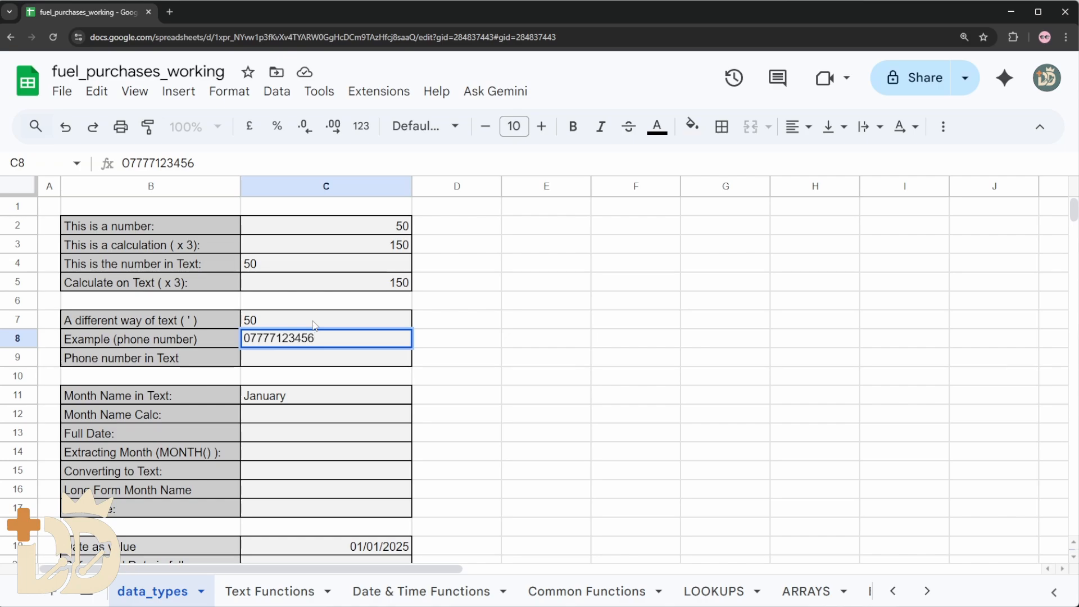
key(Return)
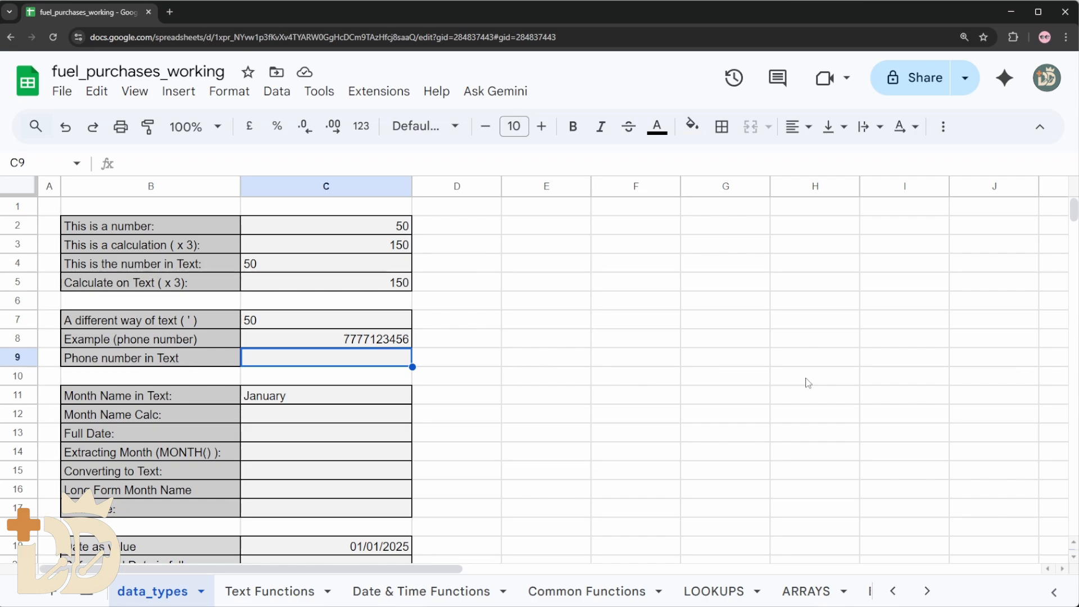
Enter the same phone number as text in cell C9, prefixed with an apostrophe to keep its leading zero
text(')
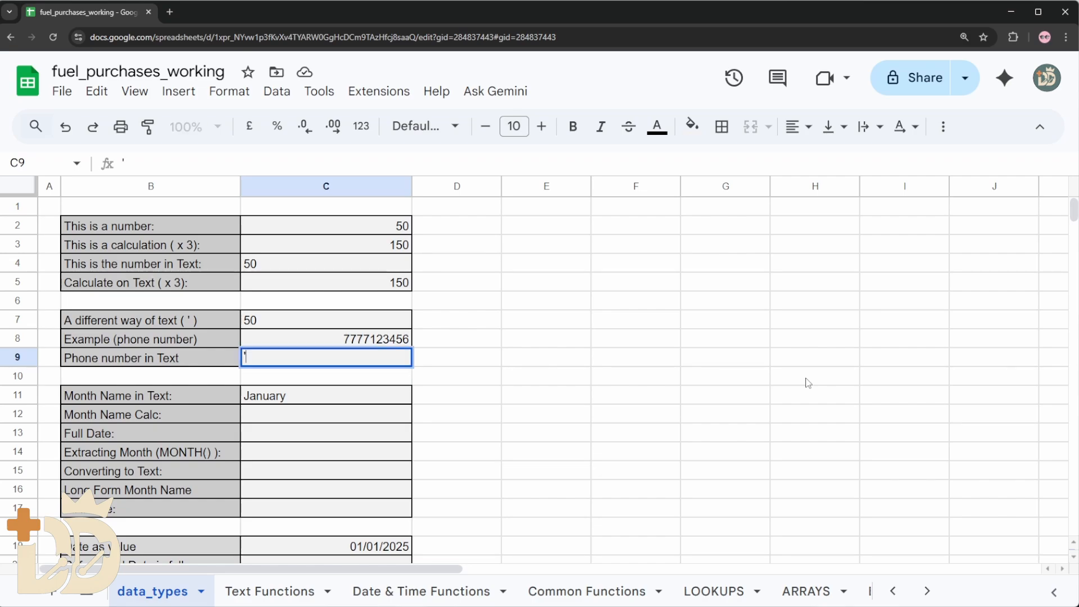
text(07777123456)
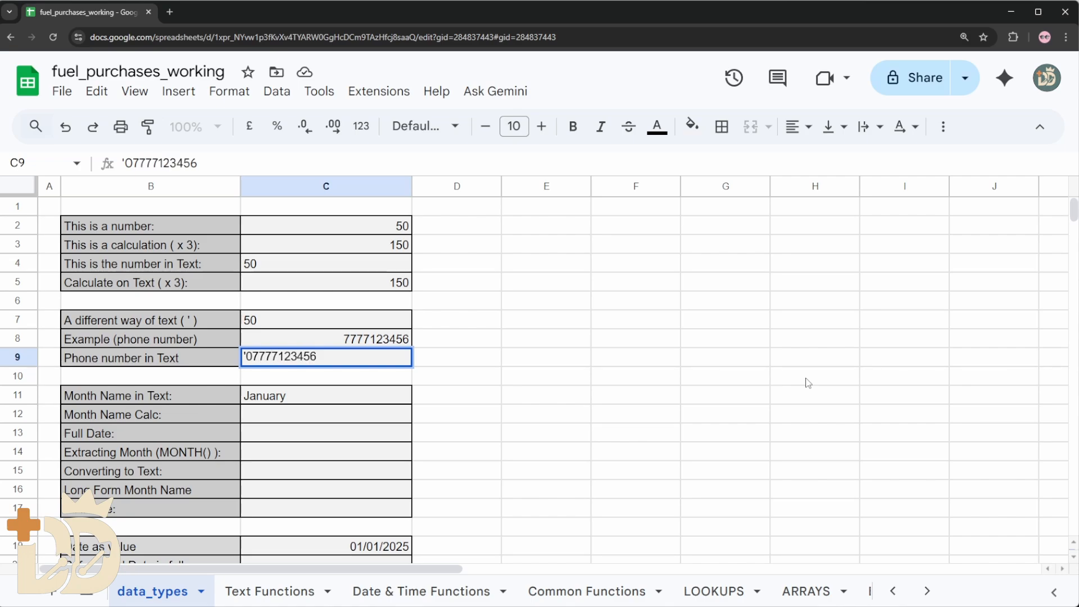
key(Return)
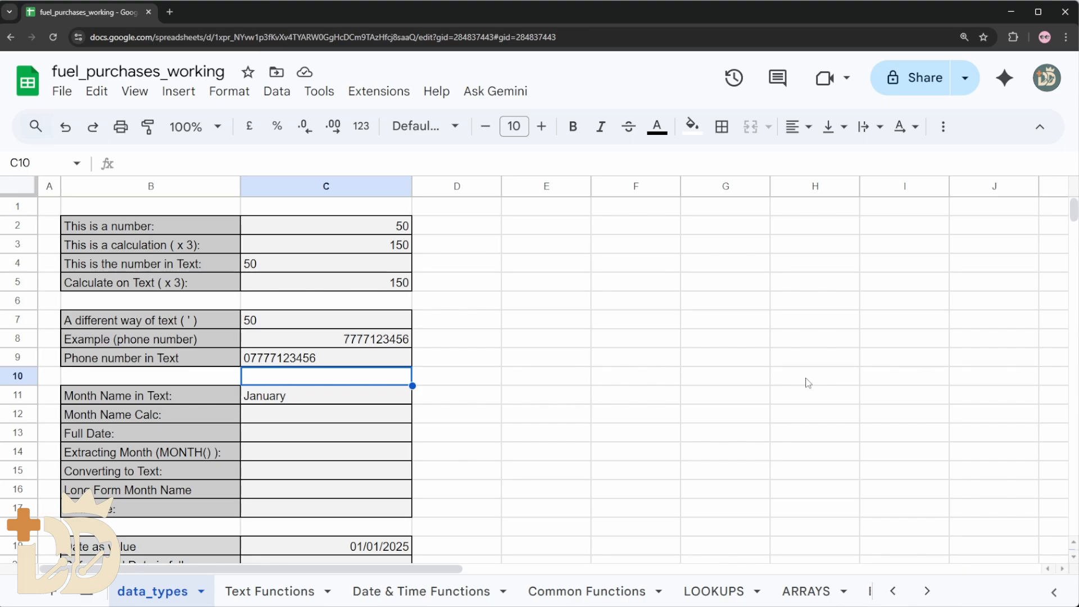
Enter the formula =MONTH(C11) in cell C12 to test the month name in text, and read the note on its result
key(Down)
key(Down)
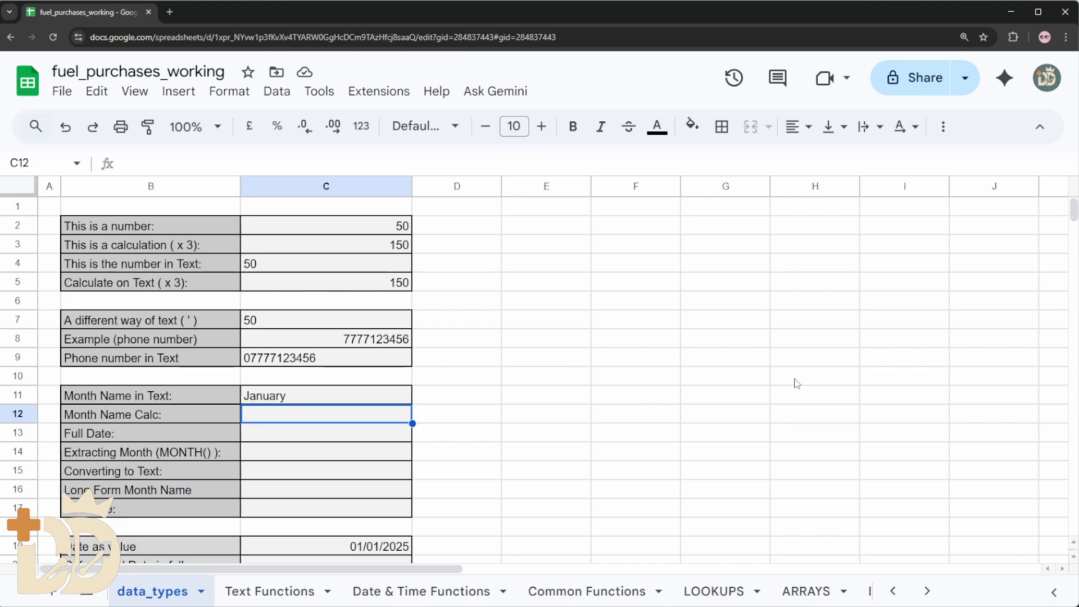
scroll(486, 398, down, 2)
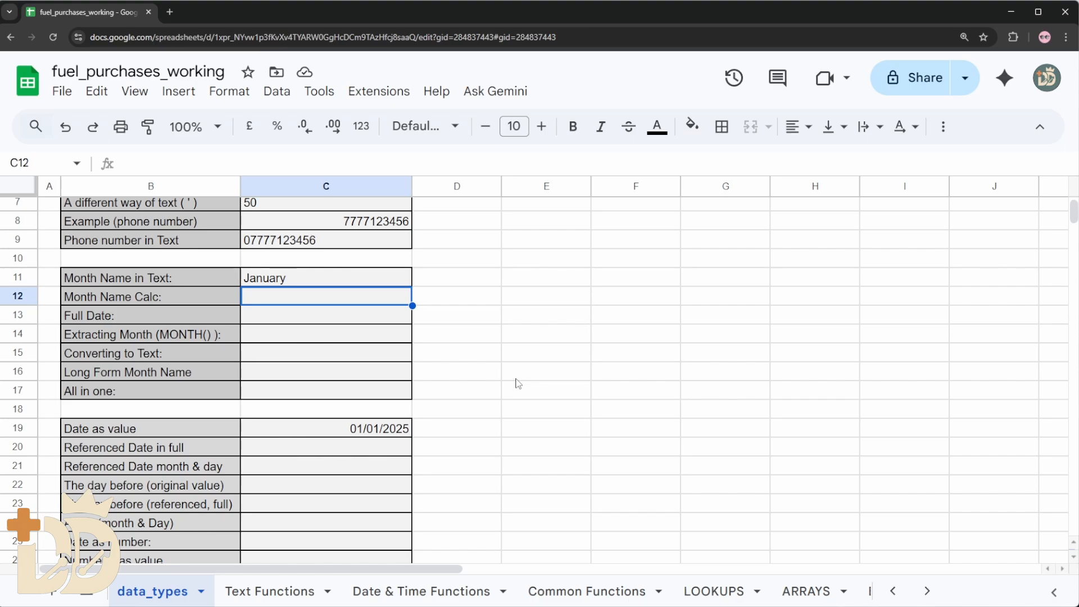
scroll(407, 337, up, 2)
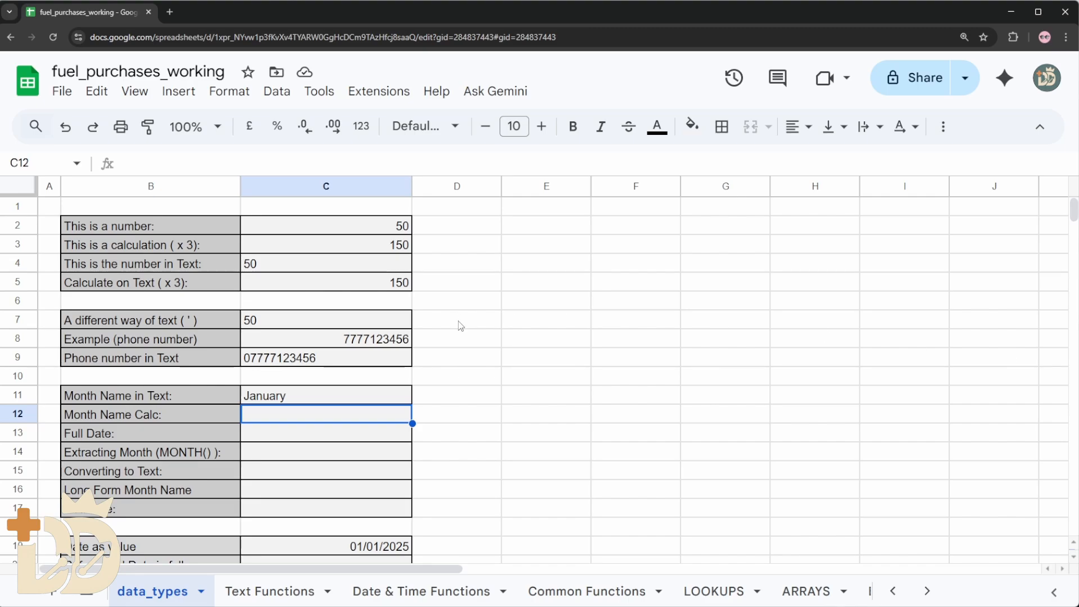
scroll(366, 343, down, 2)
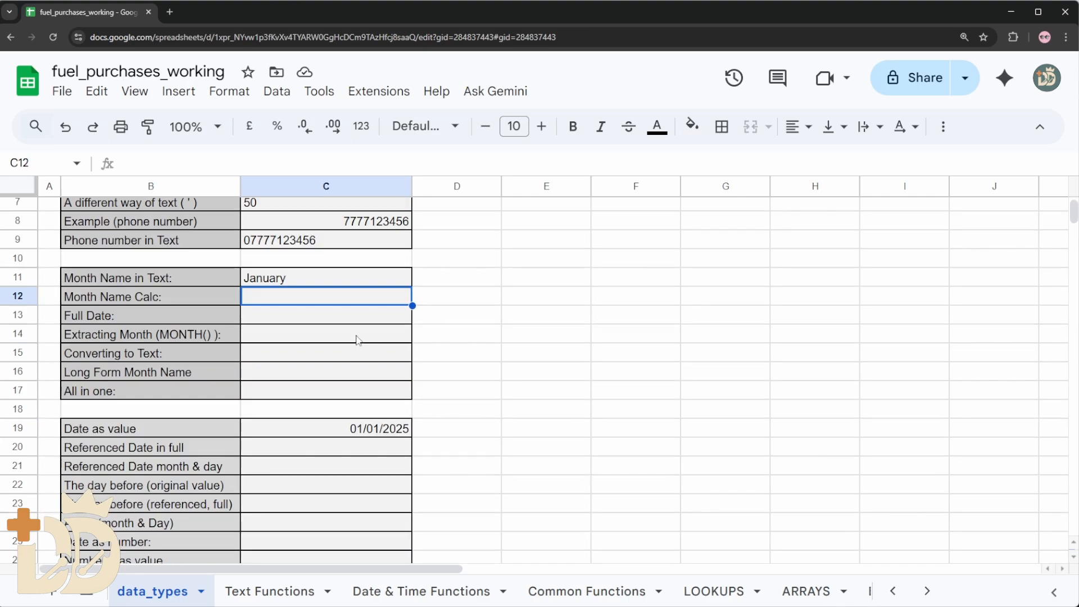
click(314, 165)
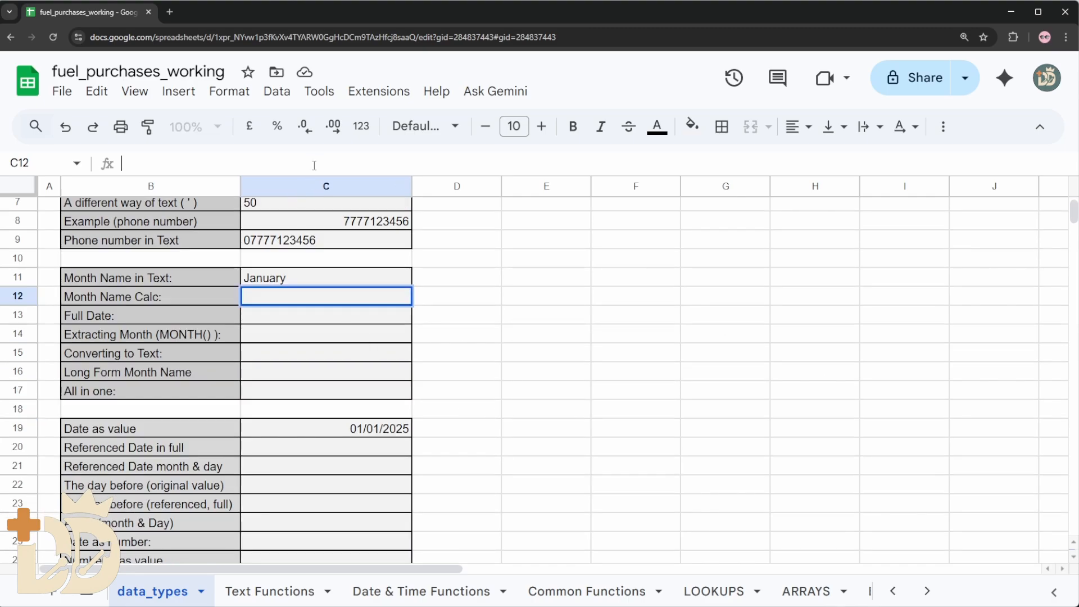
text(=MONTH)
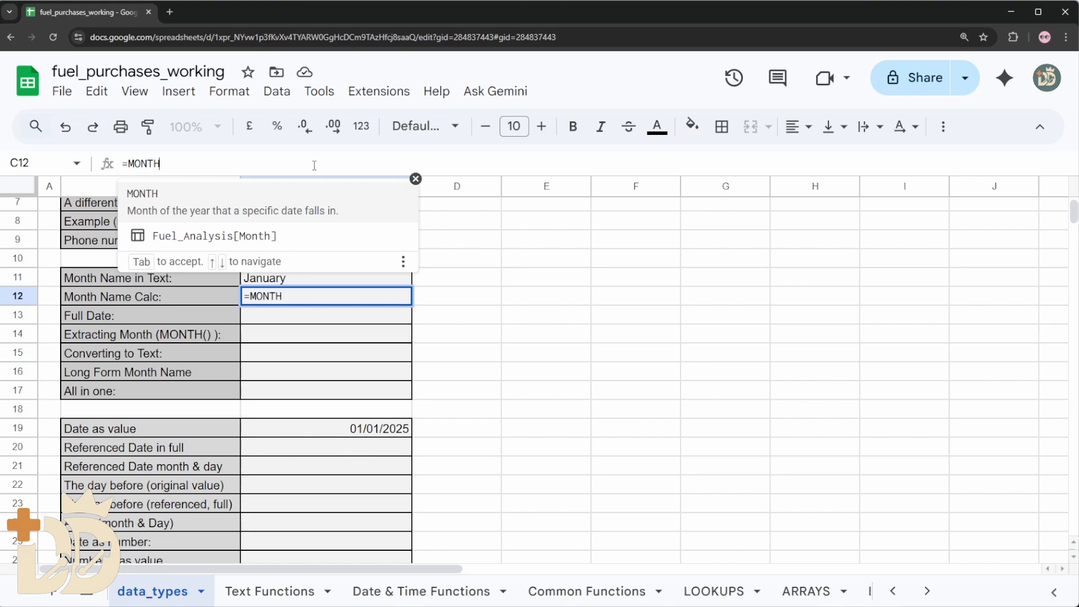
text((C11))
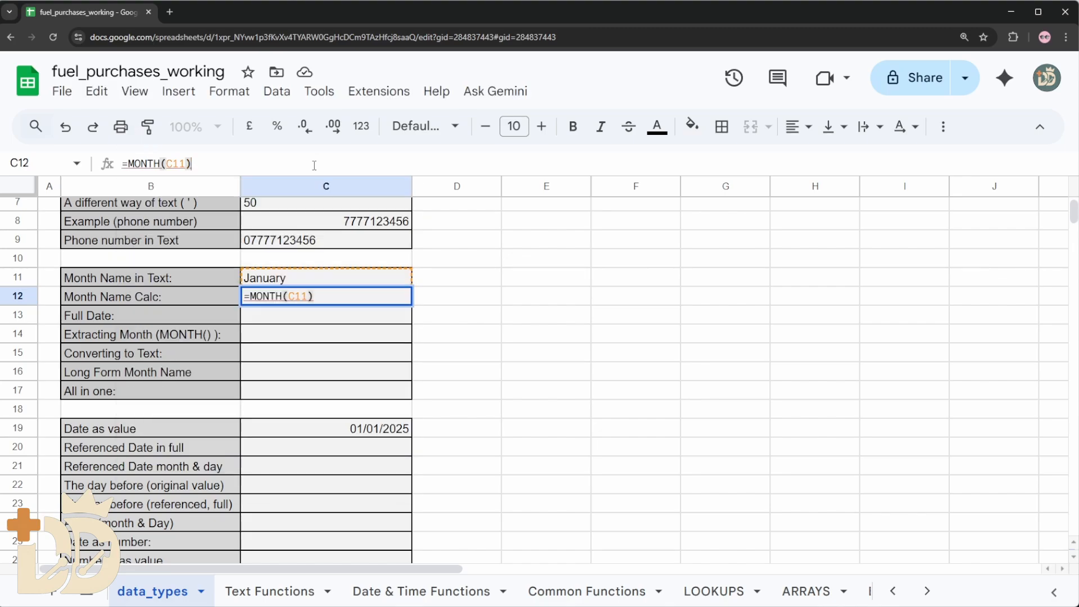
key(Return)
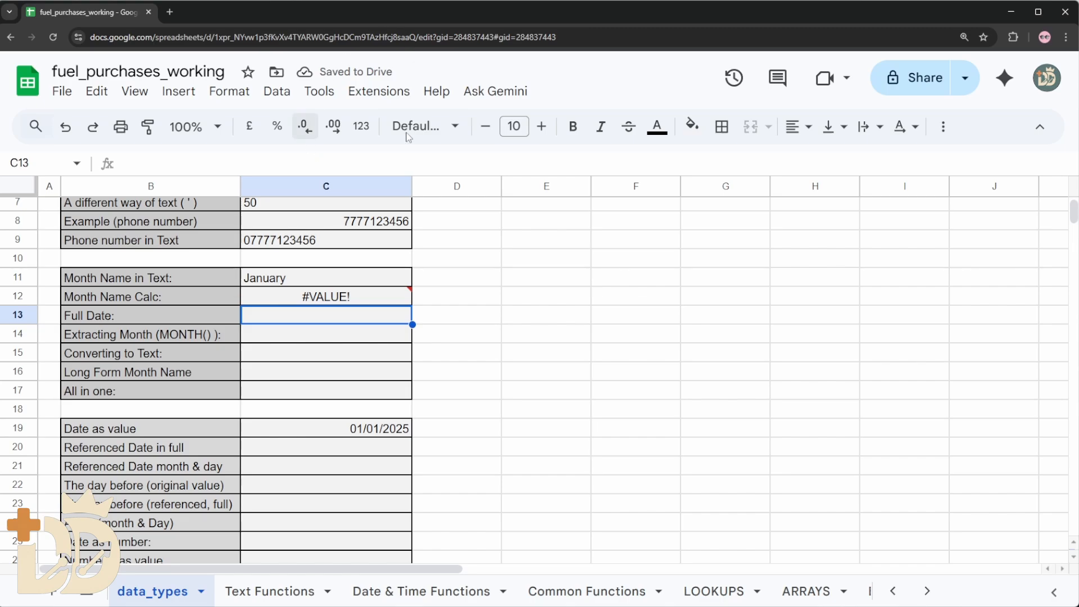
mouse_move(391, 299)
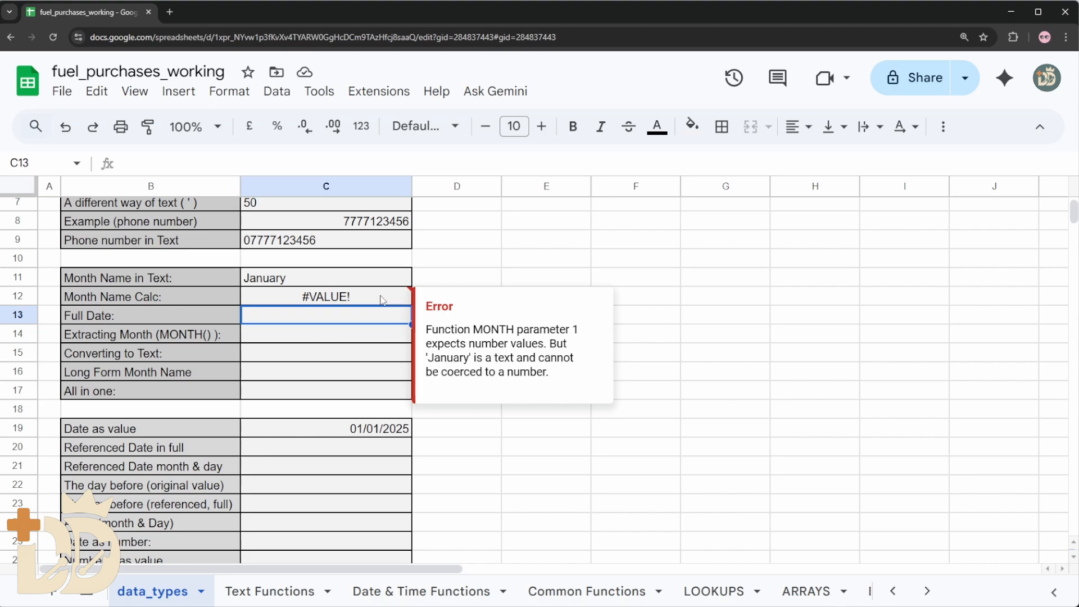
Enter the full date 01/01/2025 in cell C13
click(323, 339)
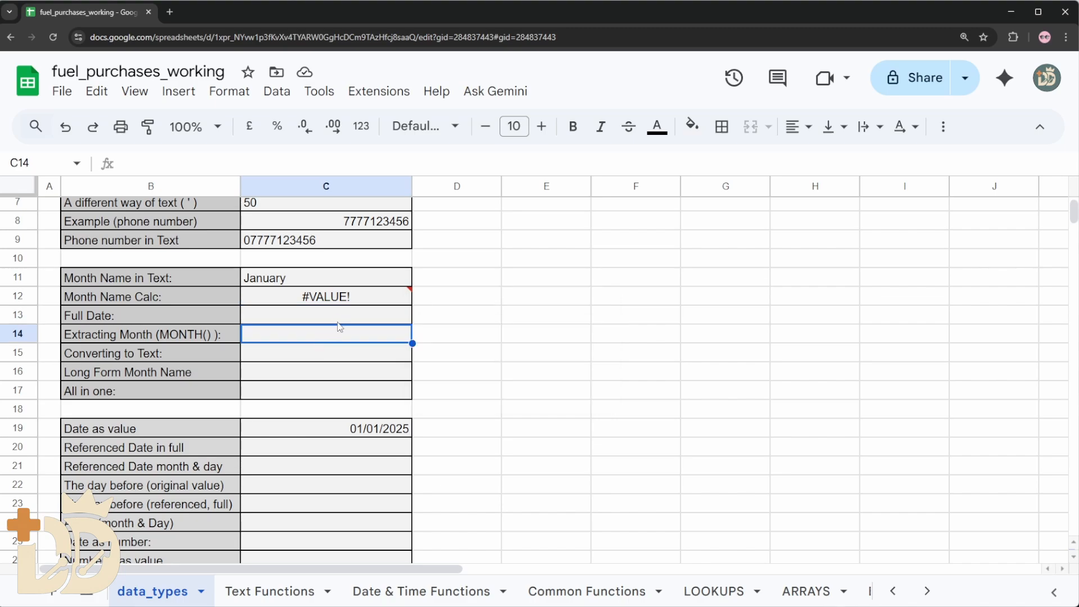
click(340, 324)
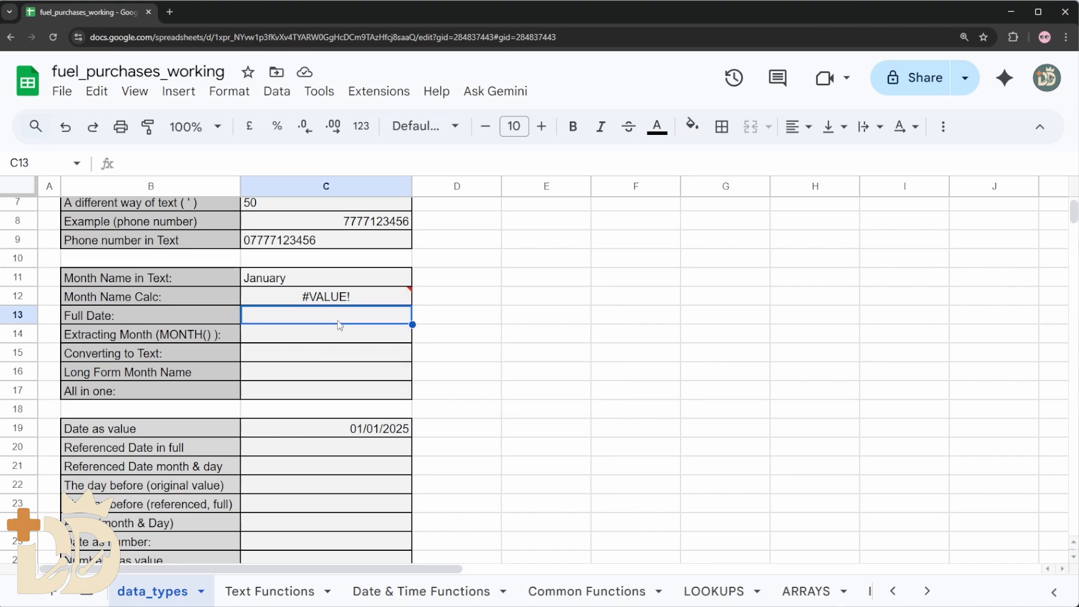
text(01/01/2025)
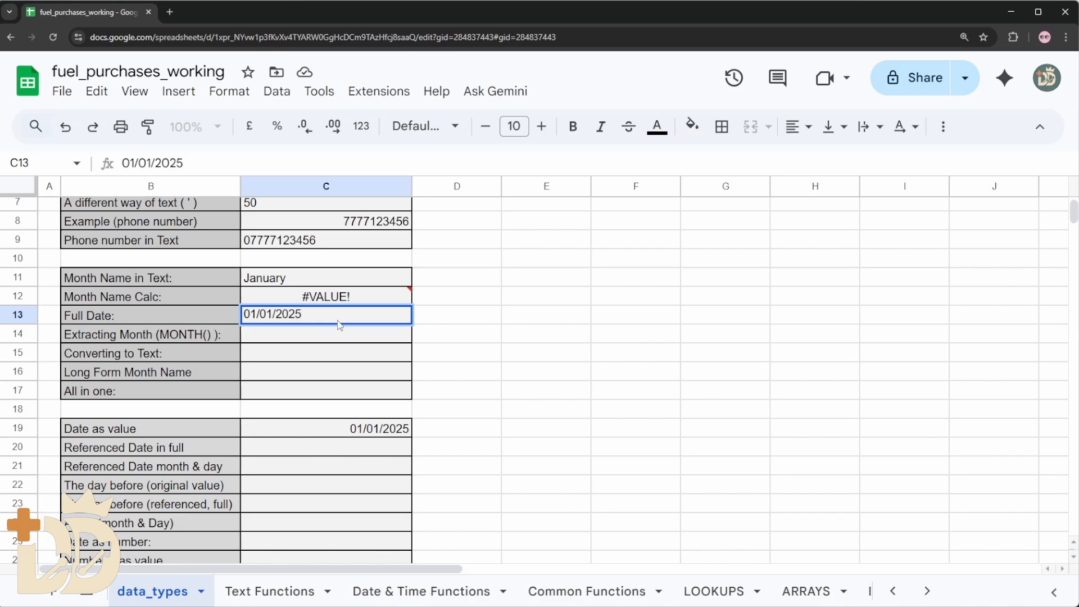
key(Return)
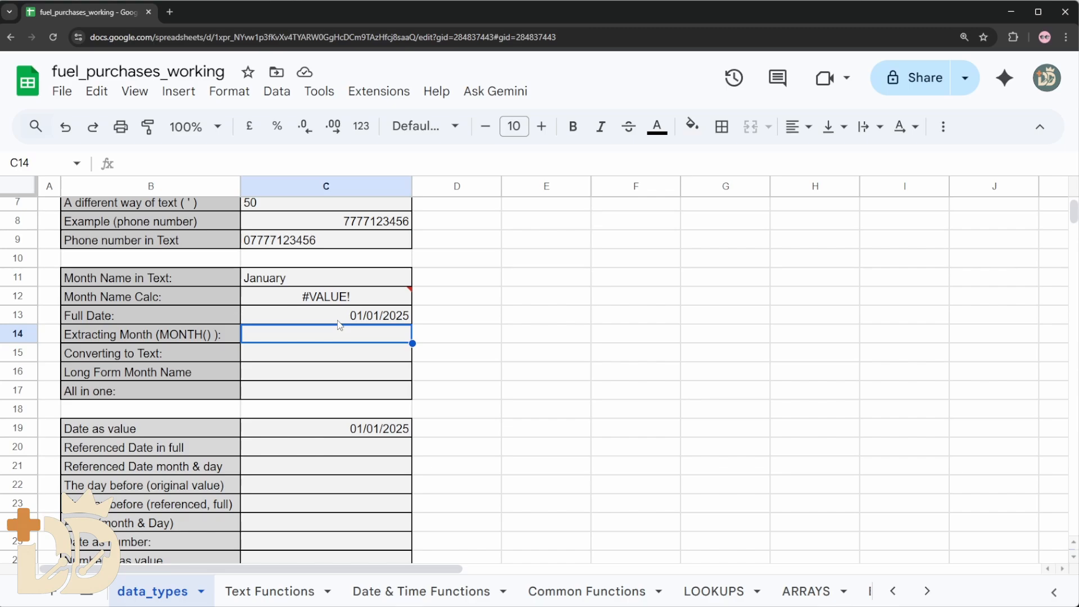
Enter the formula =MONTH(C13) in cell C14 to extract the month number from the full date
text(=)
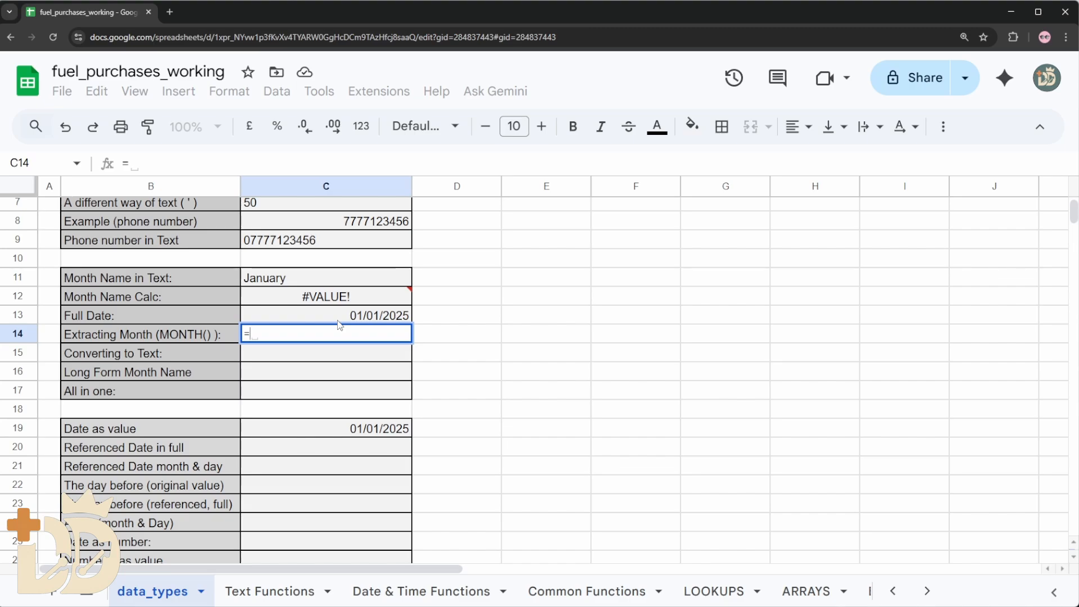
text(MONTH)
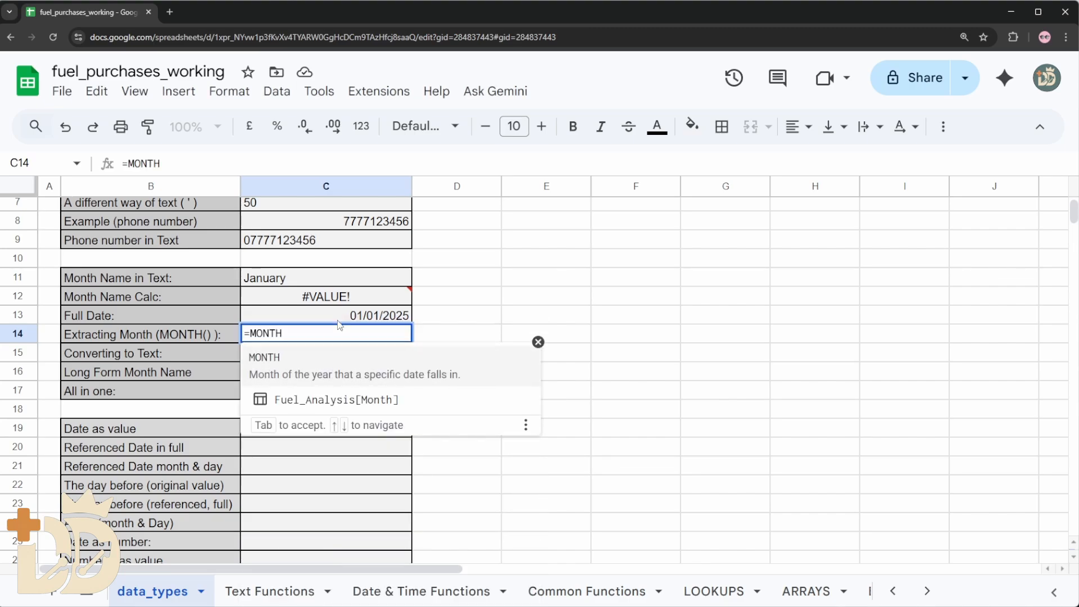
text(()
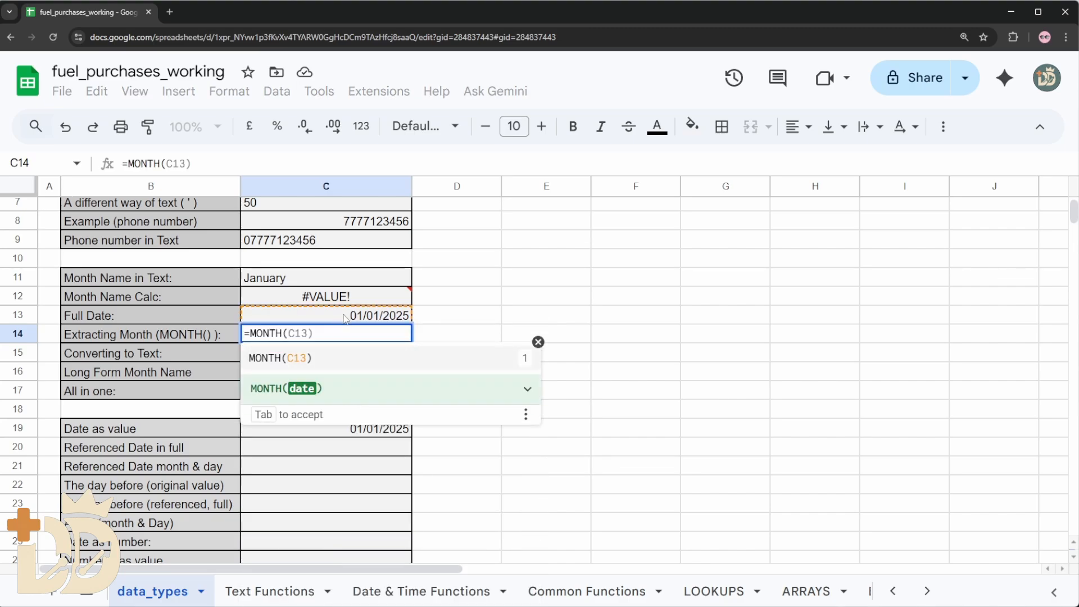
key(Tab)
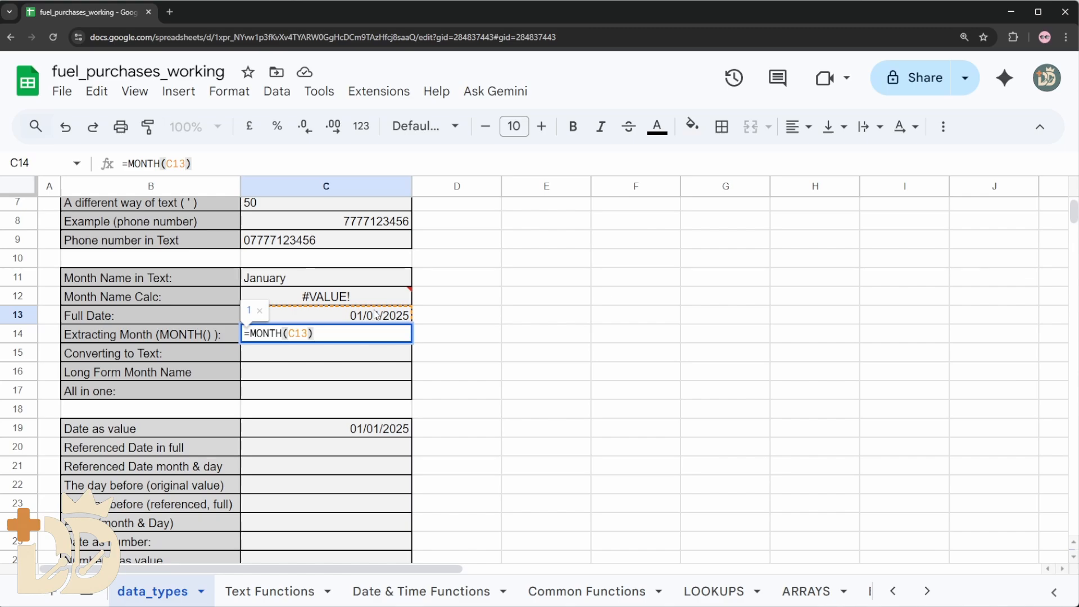
key(Return)
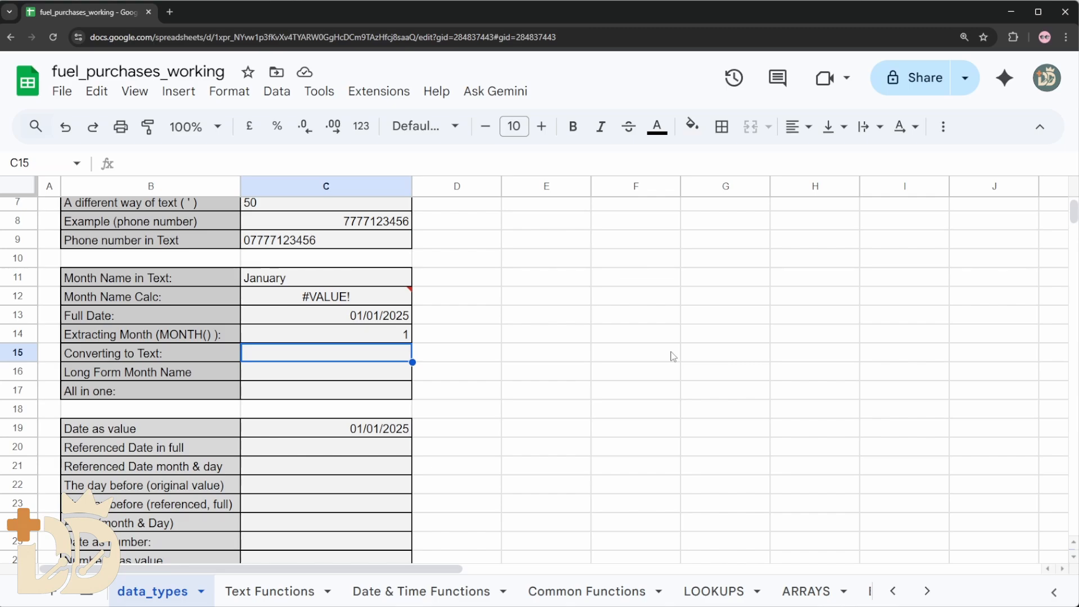
Enter the formula =TEXT(C13, "mmm") in cell C15 to convert the full date to a short month name
text(=TEXT()
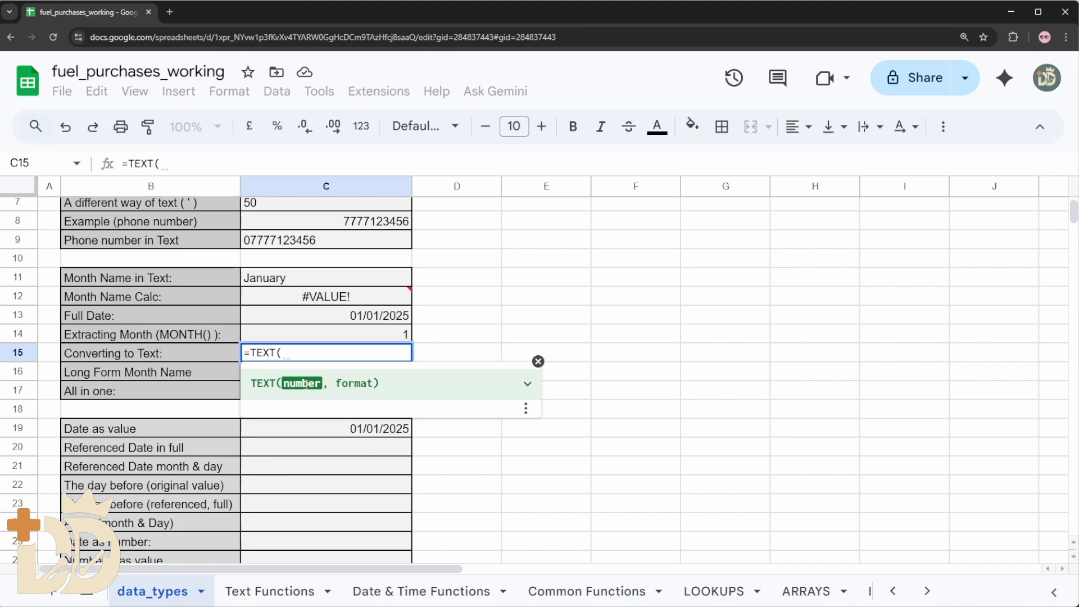
click(337, 319)
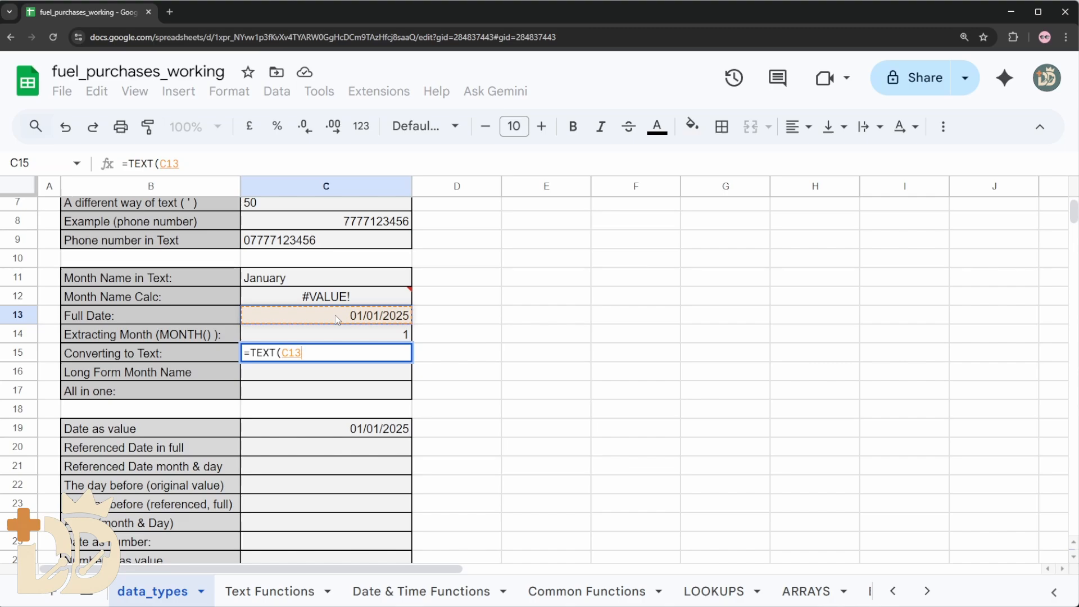
text(, )
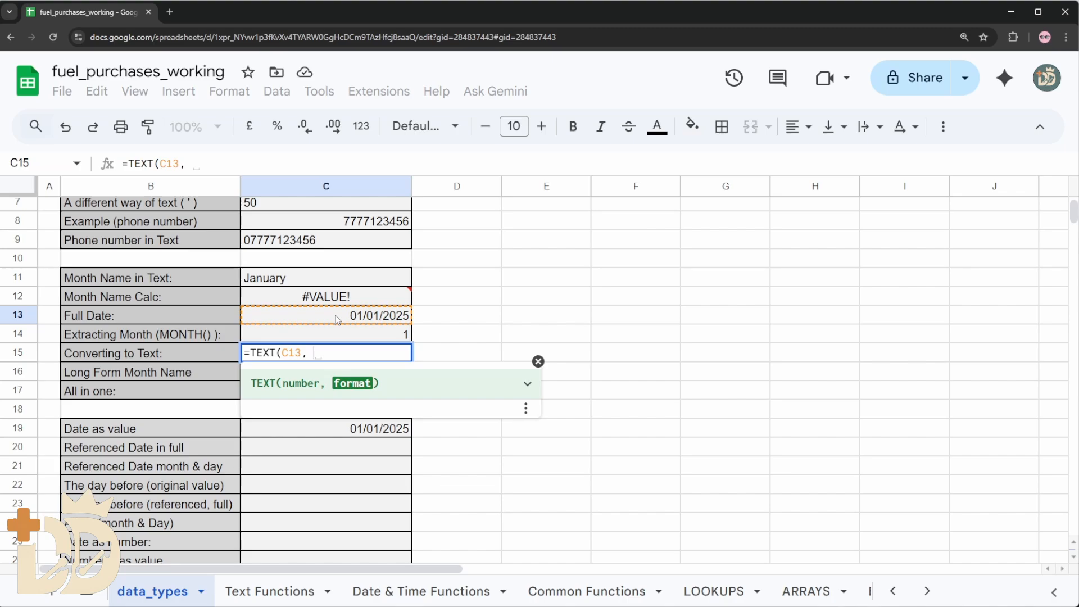
text("")
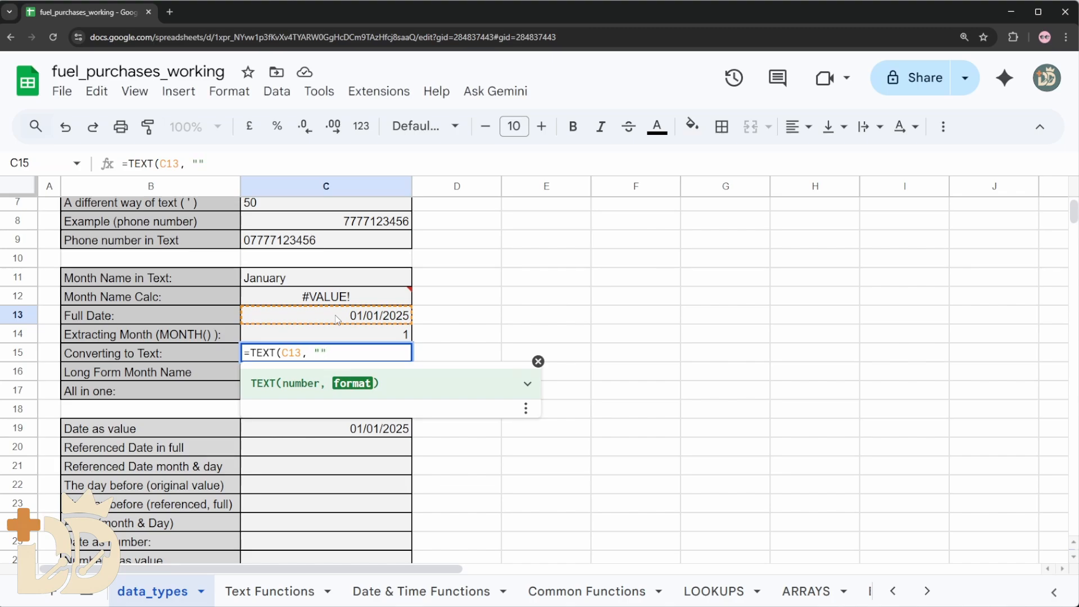
click(321, 352)
text(mmm)
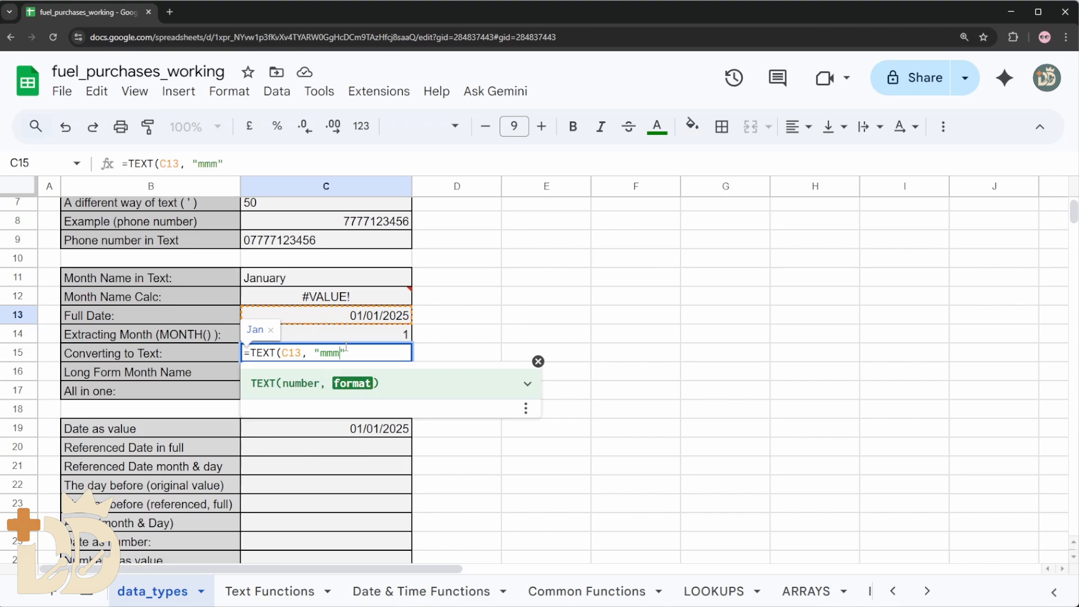
text("))
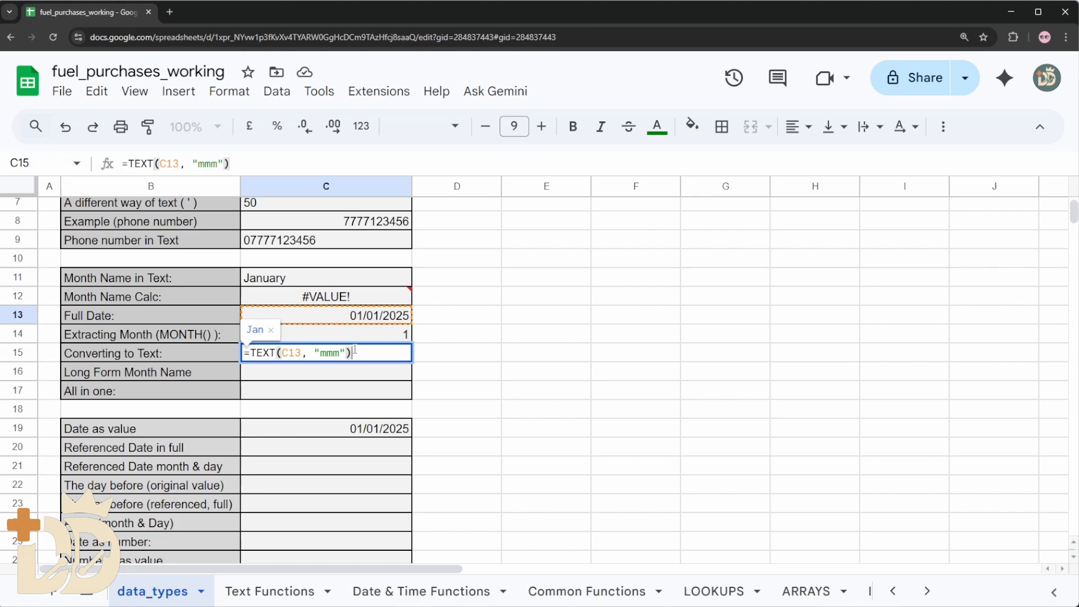
key(Return)
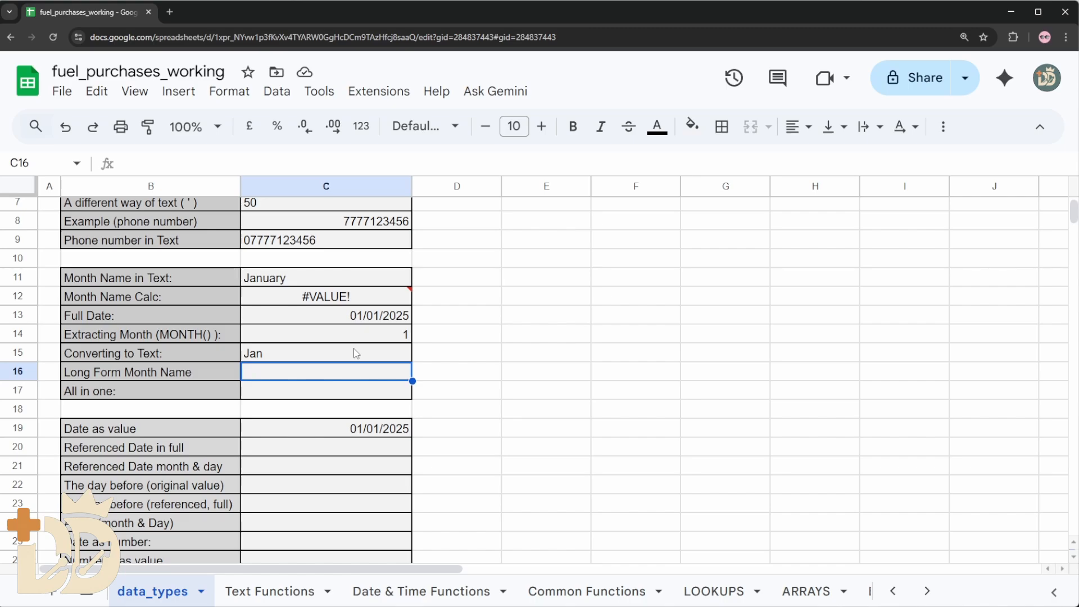
Enter the formula =TEXT(C13, "mmmm") in cell C16 to return the long-form month name of the full date
text(=TEXT()
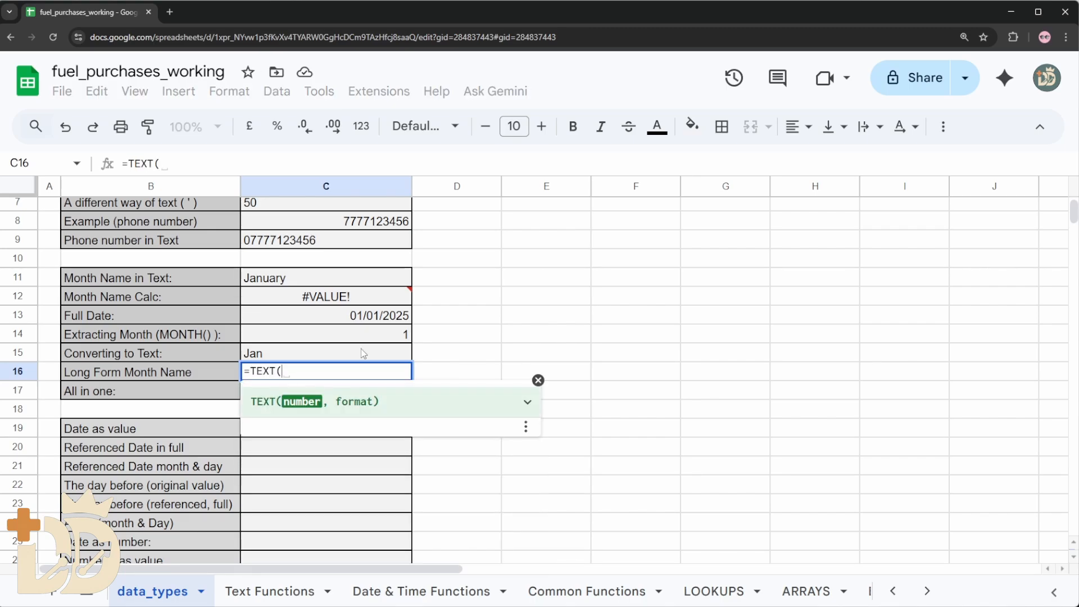
click(361, 316)
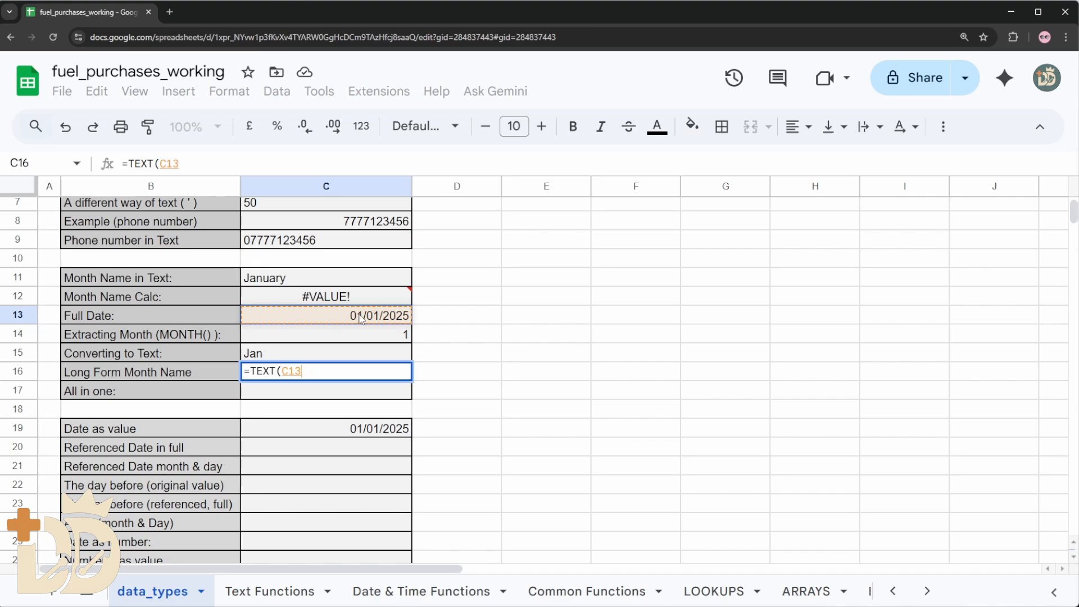
text(, ""))
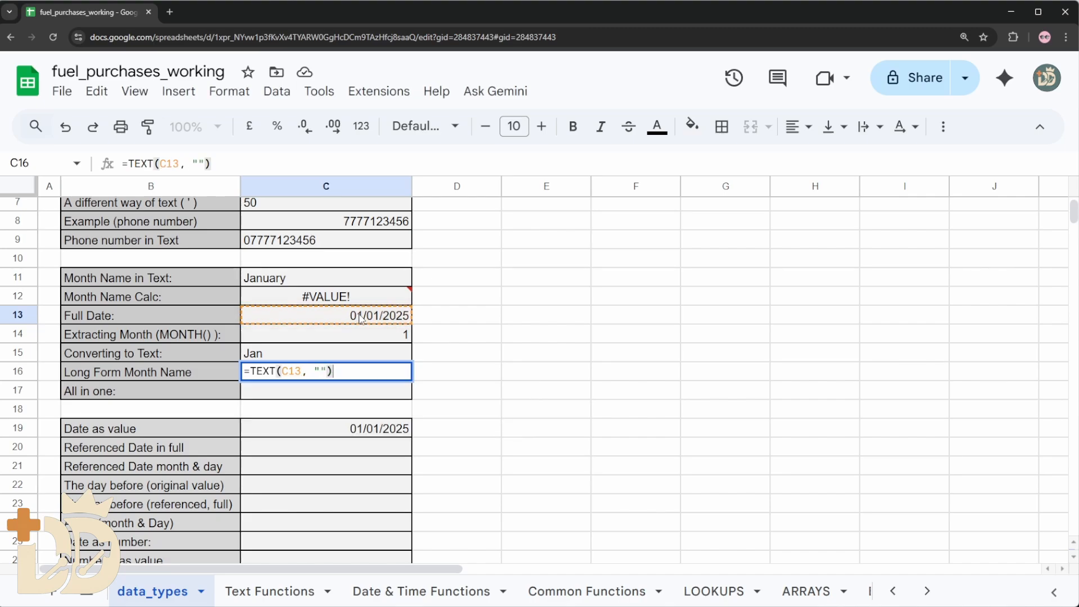
click(321, 371)
text(mm)
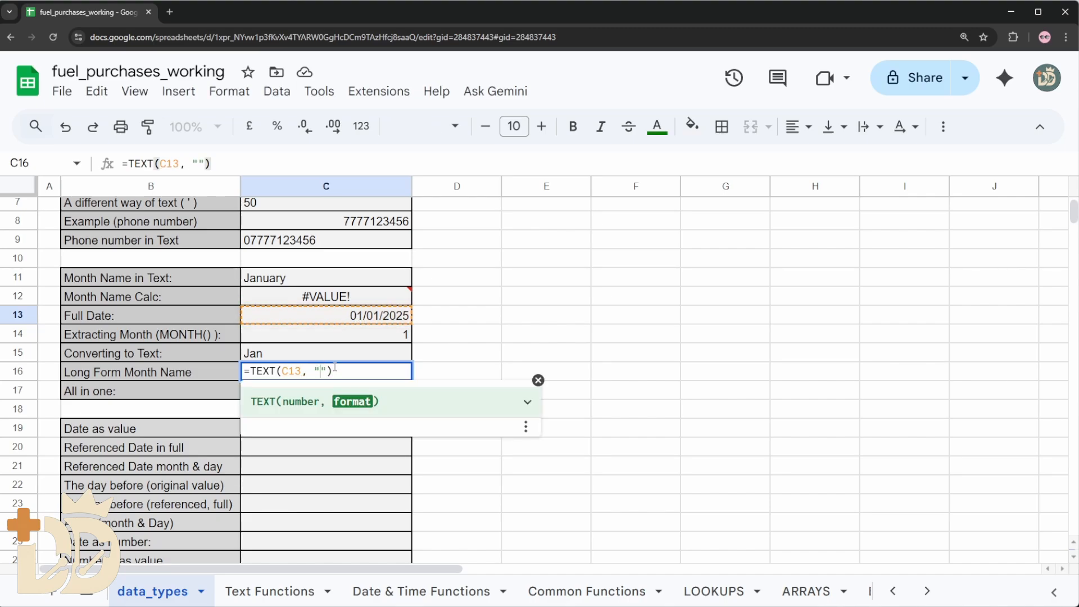
text(mm)
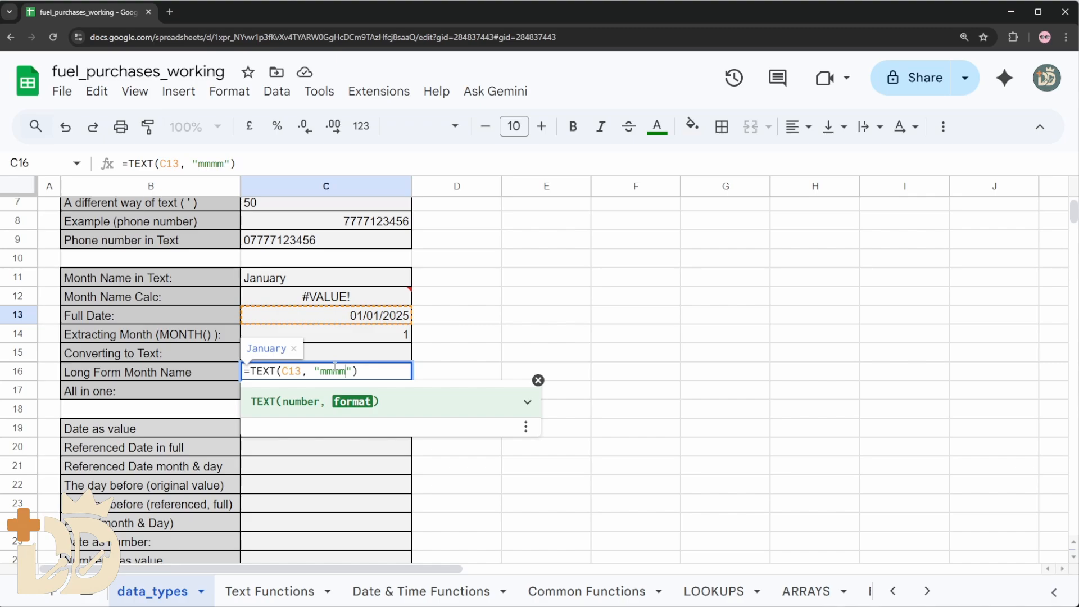
key(Return)
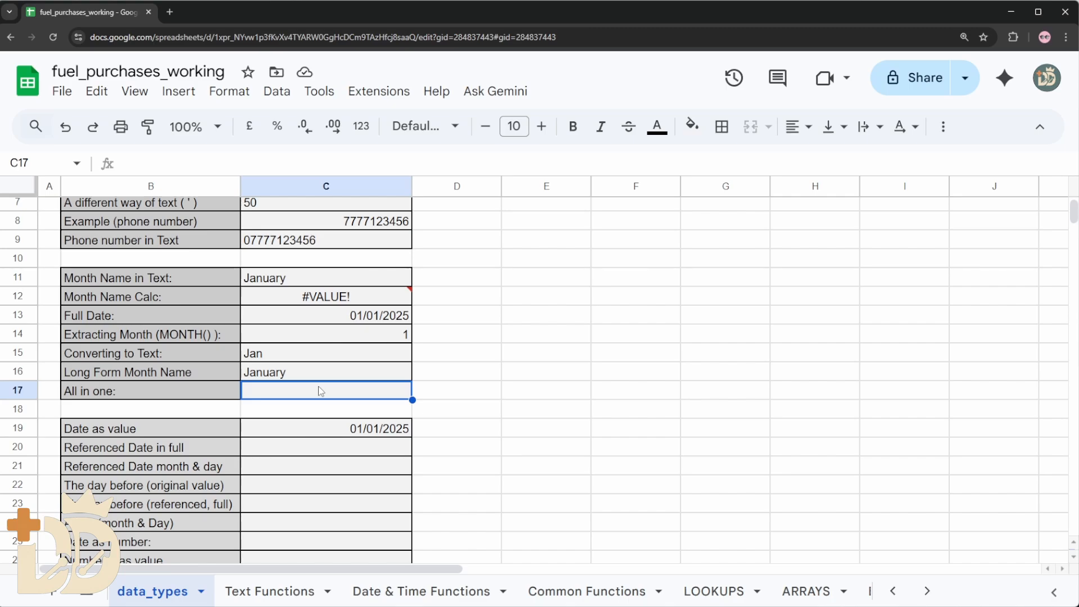
Begin the all-in-one formula in cell C17 with a TEXT function that references the full date in C13
text(=)
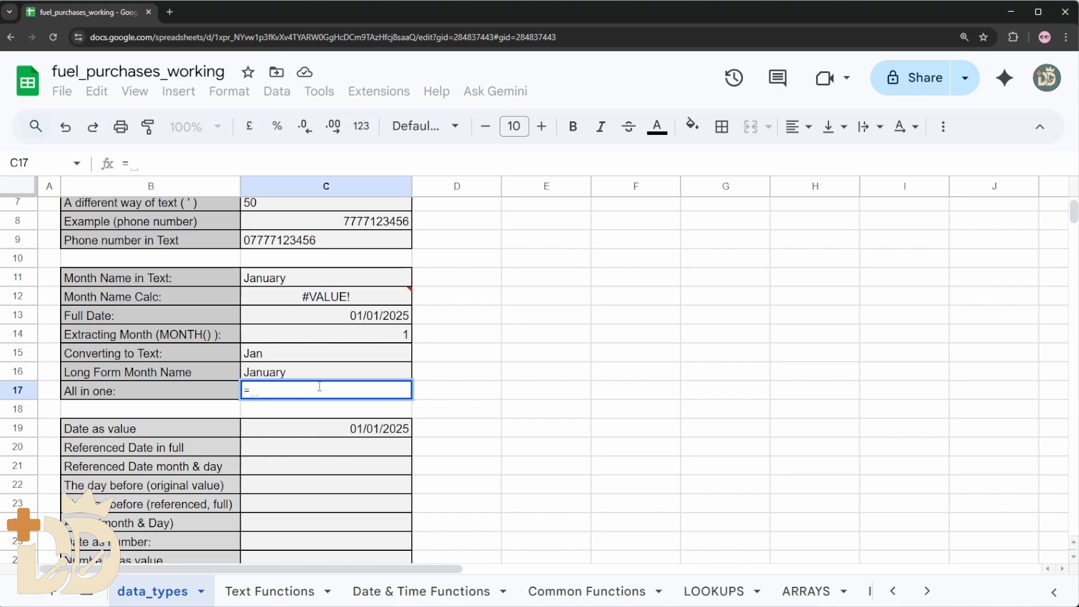
text(TEXT()
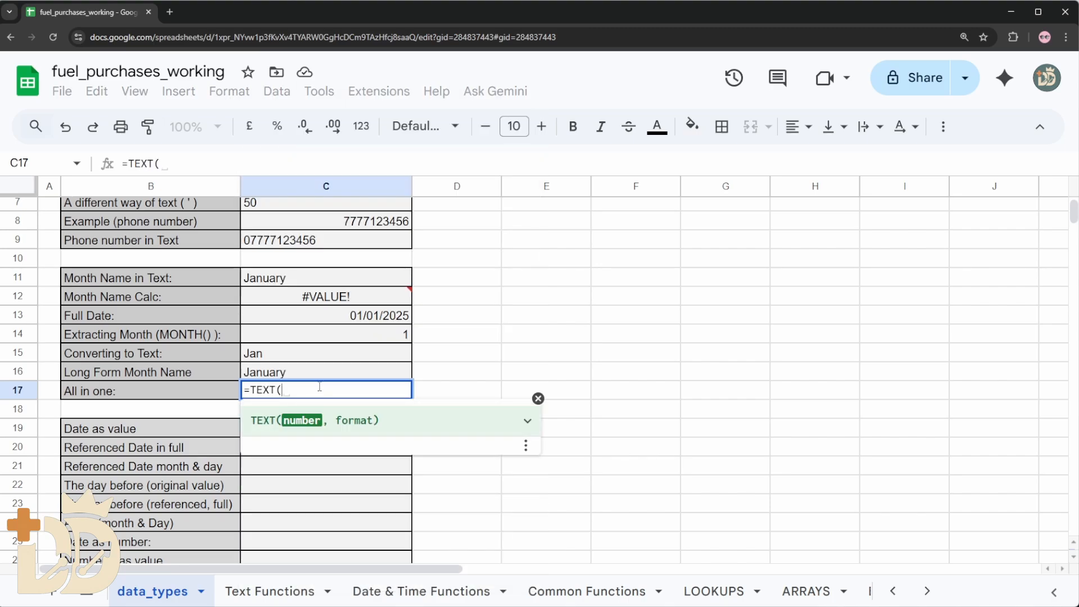
text(C13)
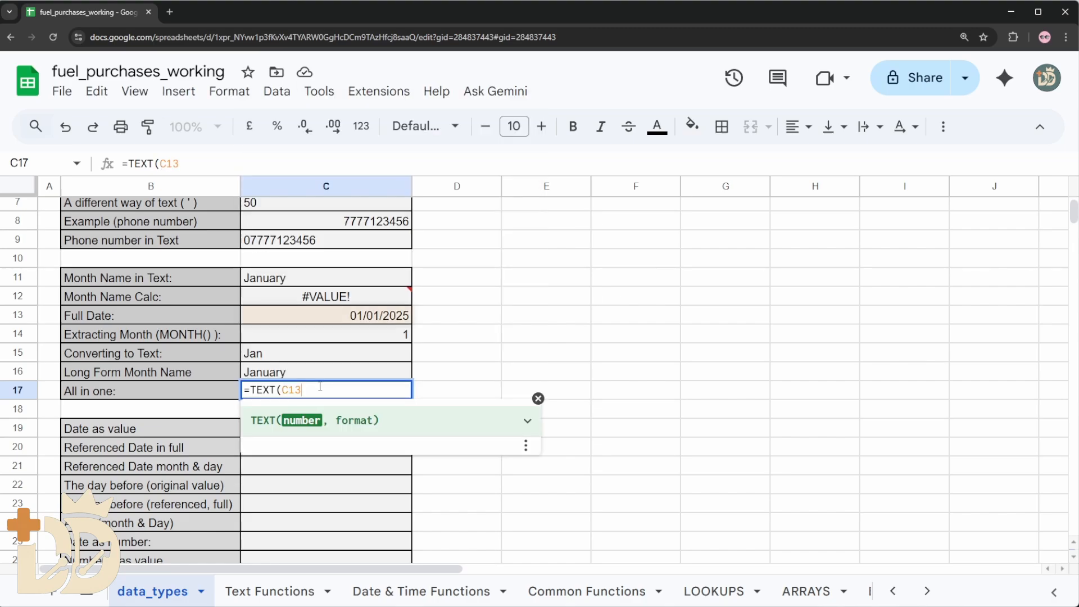
text(,)
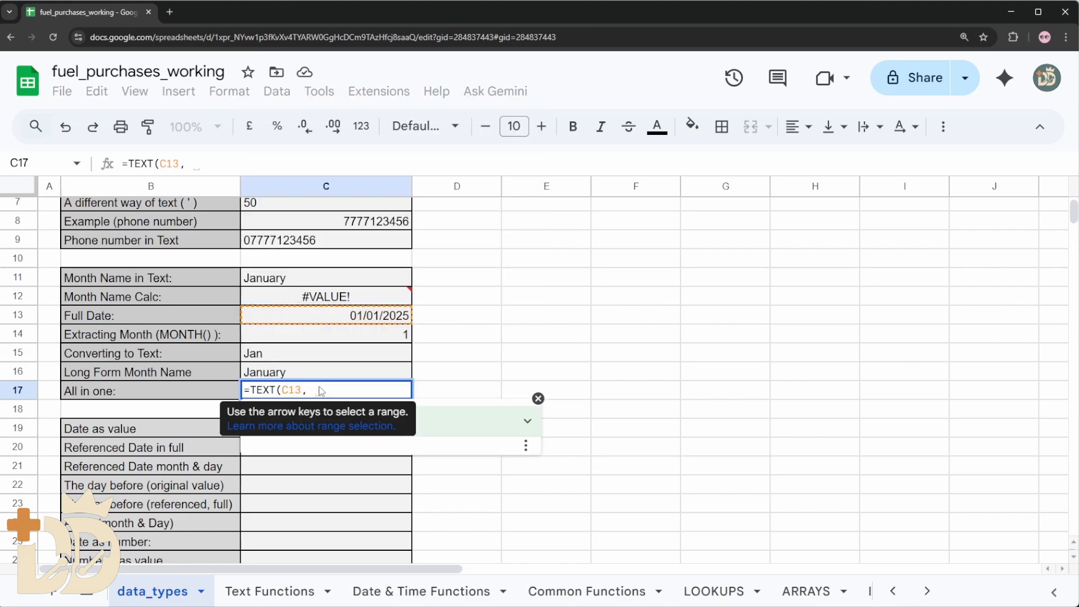